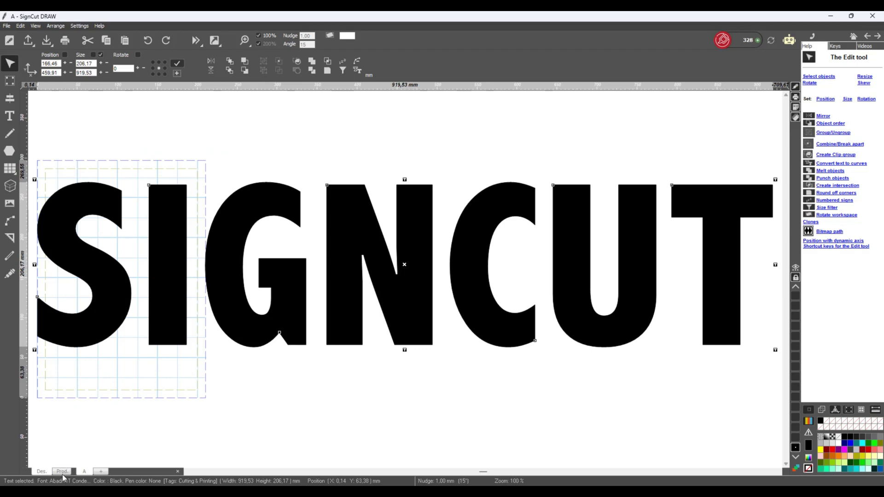
# Bring the SIGNCUT design into production, work in foam cut mode, and choose the 120 x 60 cm foam sheet
pyautogui.click(62, 472)
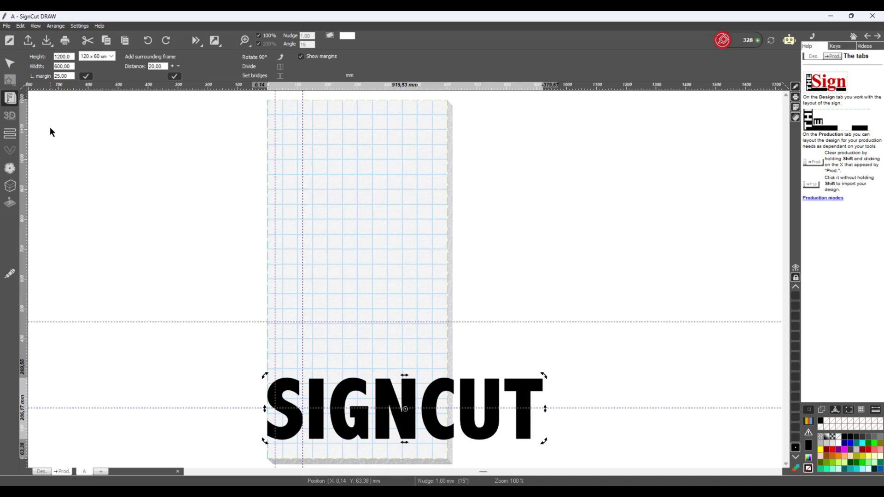
pyautogui.moveTo(12, 99)
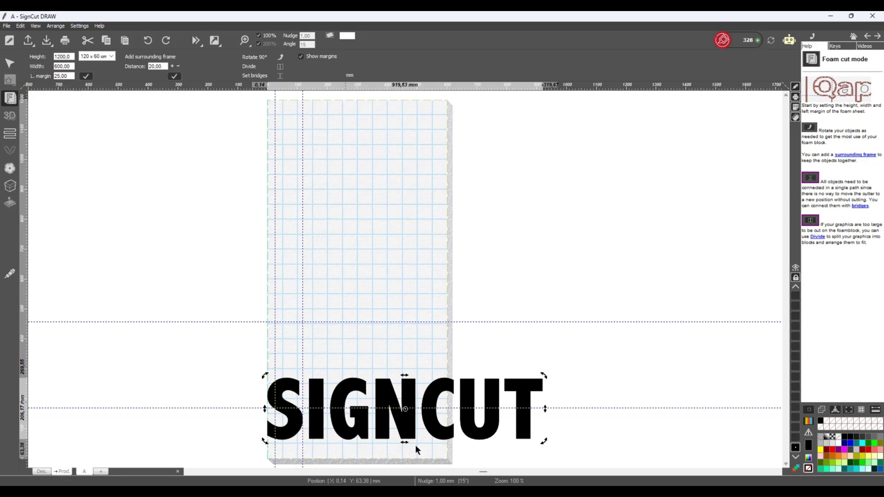
pyautogui.moveTo(293, 429); pyautogui.dragTo(337, 425)
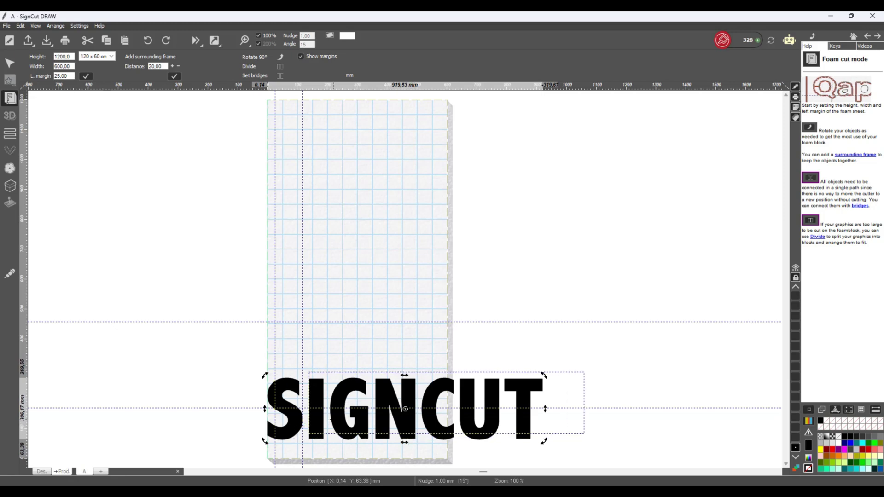
pyautogui.click(230, 204)
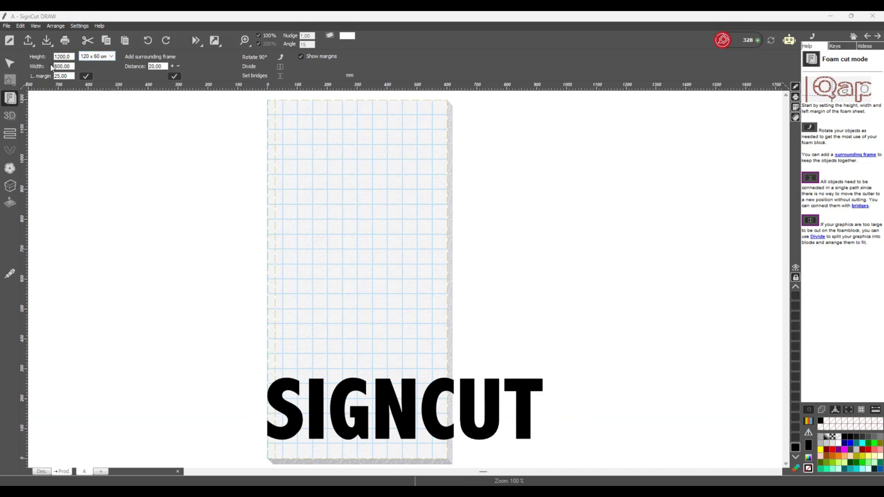
pyautogui.click(111, 56)
pyautogui.click(103, 71)
# Rotate the SIGNCUT text 90° onto the foam sheet's left margin and add a surrounding frame at 20 mm distance
pyautogui.click(283, 55)
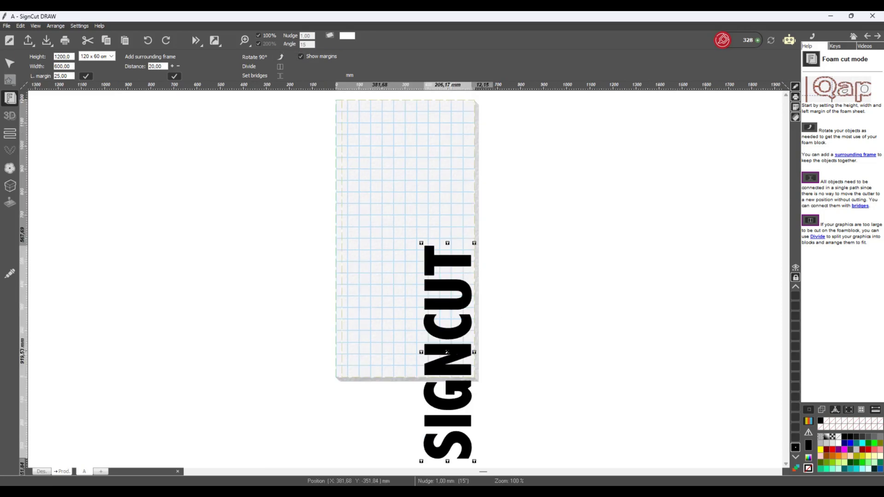
pyautogui.moveTo(447, 353); pyautogui.dragTo(363, 266)
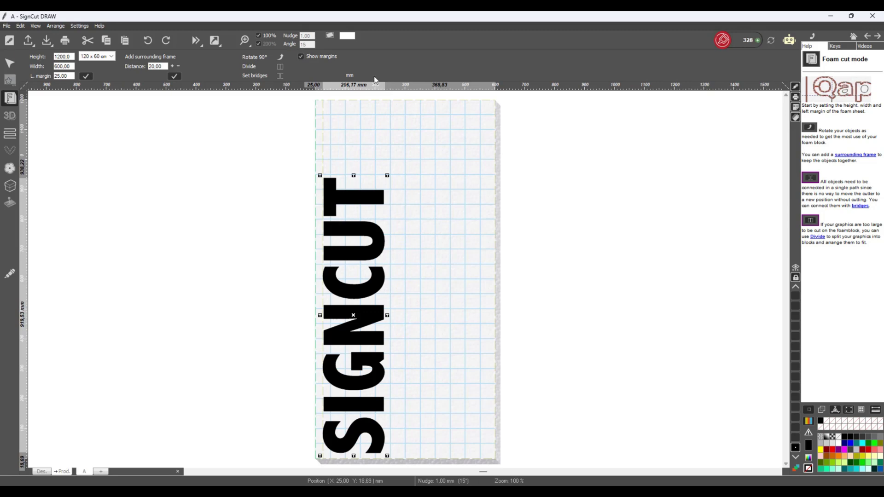
pyautogui.click(174, 77)
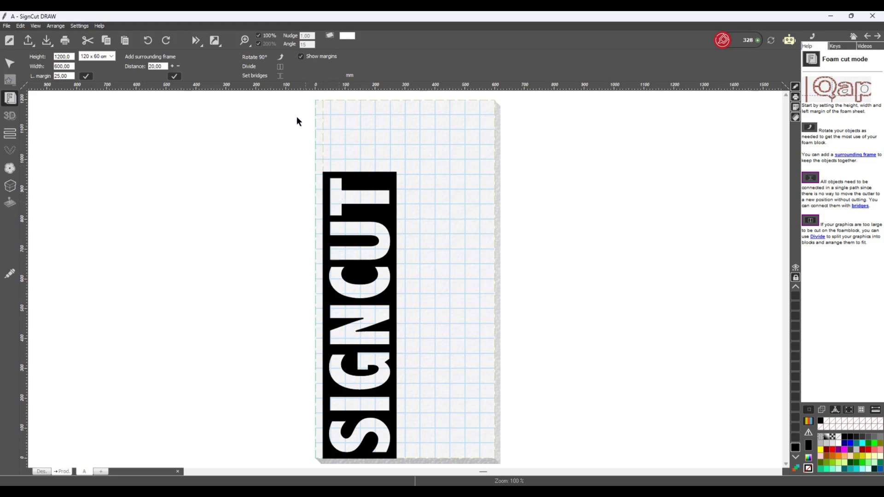
# Start setting foam-cut bridges and bridge the upper corner of the T to the left side of the frame
pyautogui.click(280, 76)
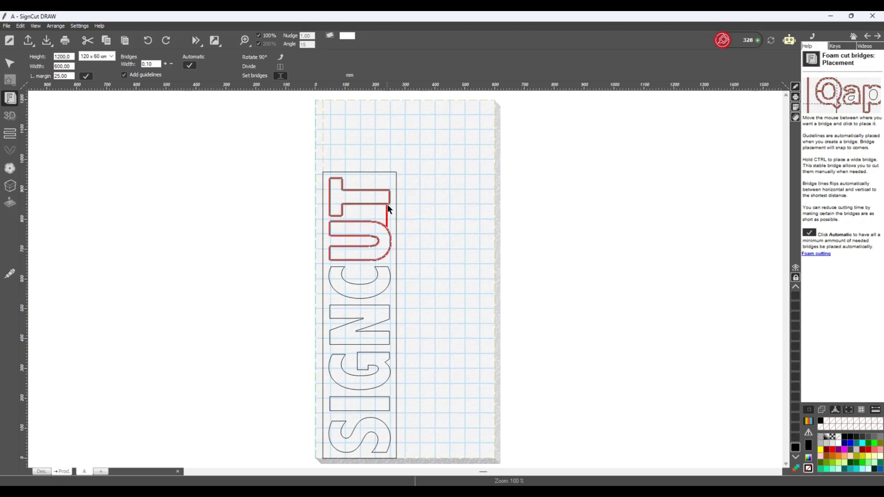
pyautogui.click(327, 199)
pyautogui.scroll(5, 405, 278)
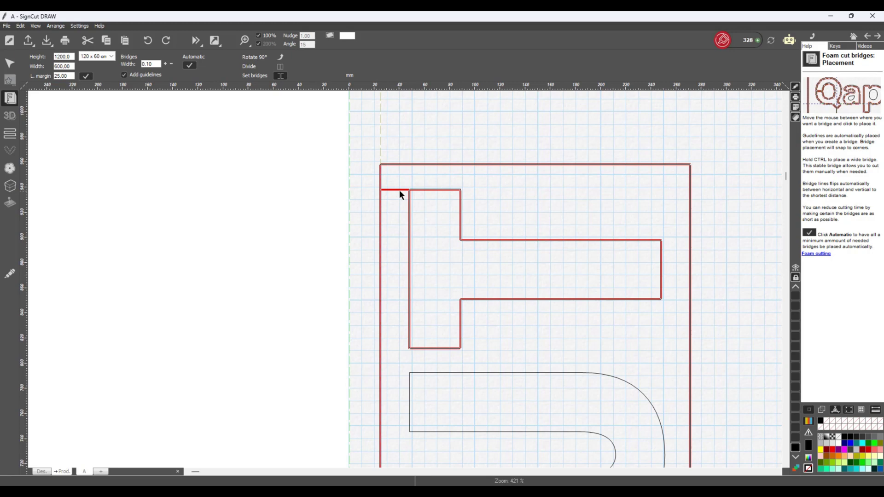
pyautogui.click(400, 189)
# Keep bridge guidelines enabled and bridge the letters from T down to S to each other along one vertical guideline
pyautogui.click(160, 74)
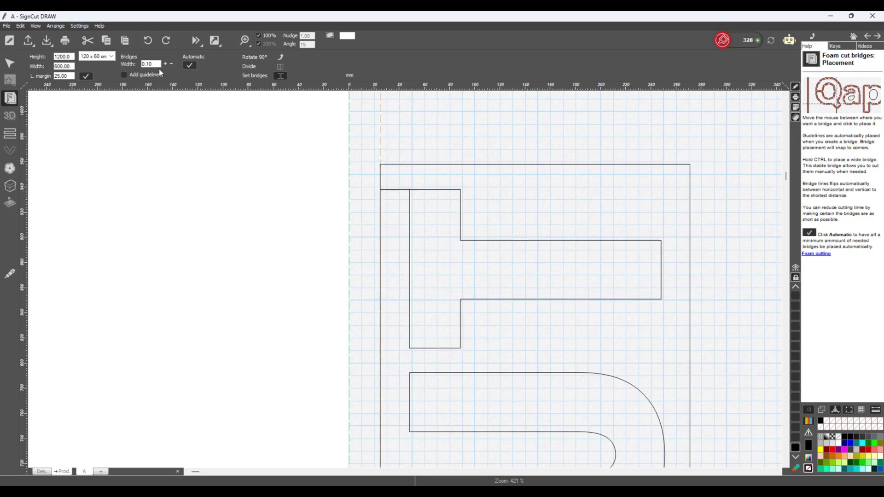
pyautogui.click(125, 75)
pyautogui.scroll(-5, 369, 168)
pyautogui.click(420, 226)
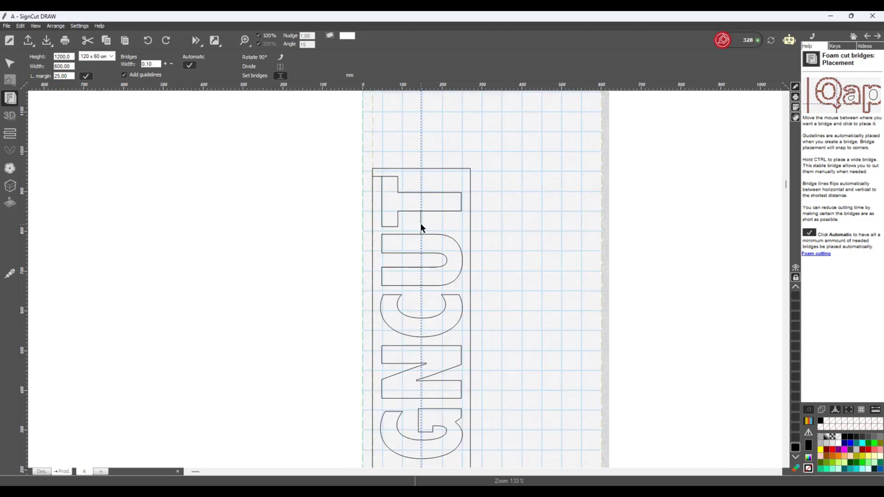
pyautogui.click(423, 299)
pyautogui.click(425, 341)
pyautogui.click(422, 402)
pyautogui.press('F4')
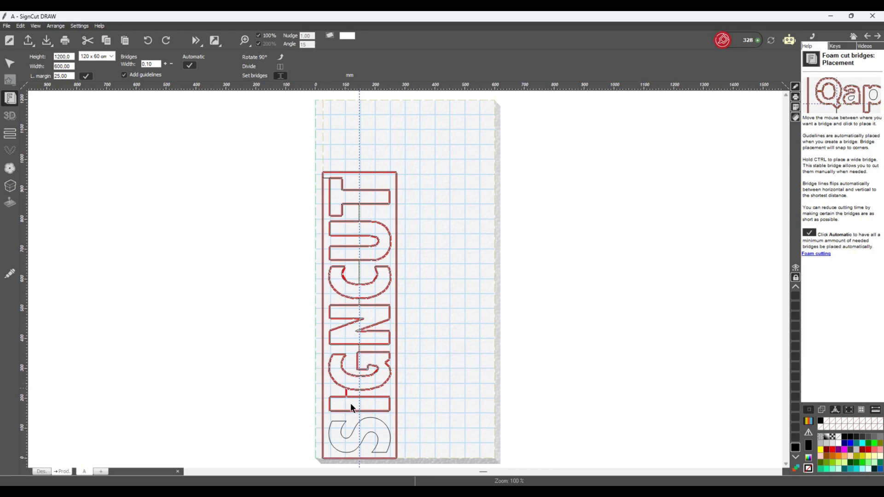
pyautogui.click(360, 395)
pyautogui.click(359, 415)
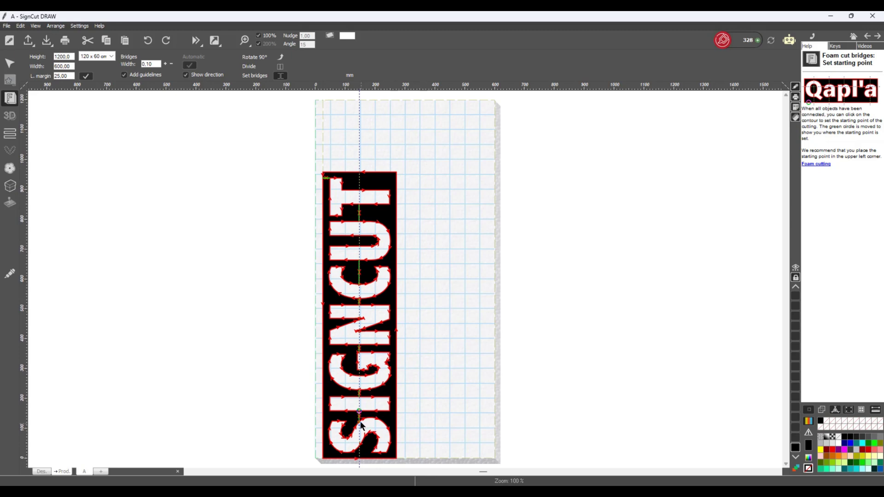
# Finish bridge placement and connect the cutting path from the frame's lower-left corner to the left sheet side
pyautogui.scroll(5, 359, 421)
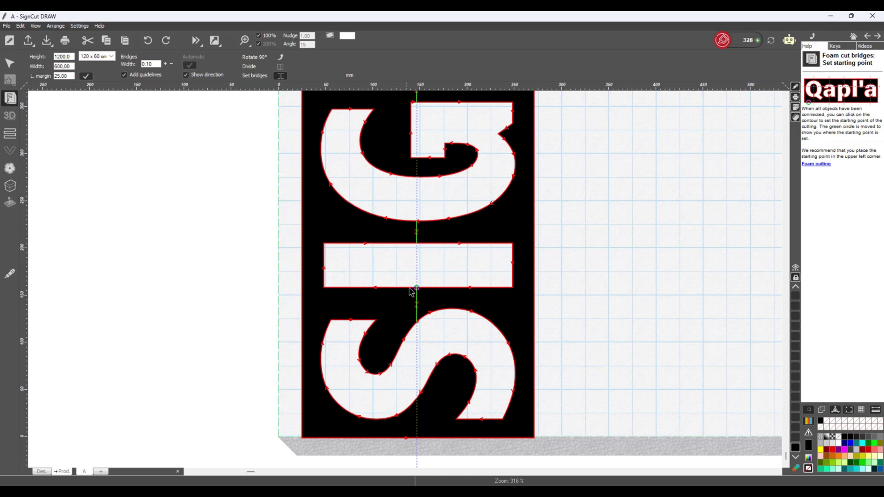
pyautogui.click(417, 287)
pyautogui.press('Escape')
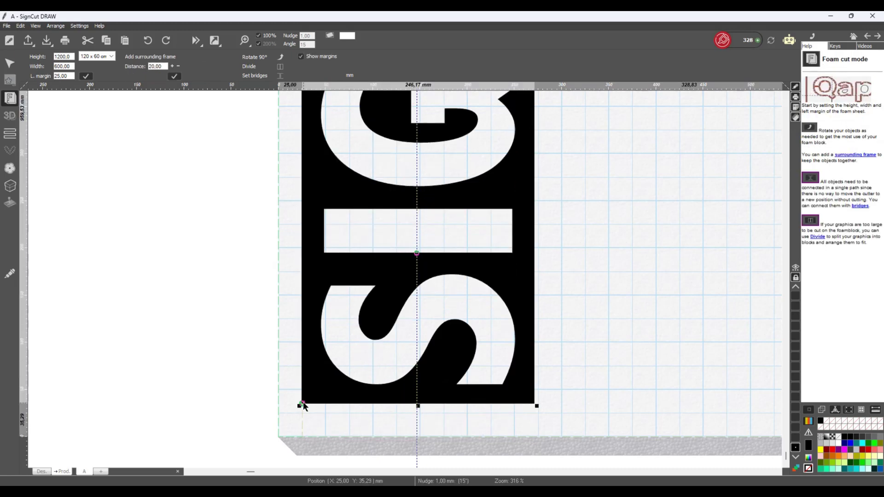
pyautogui.rightClick(304, 404)
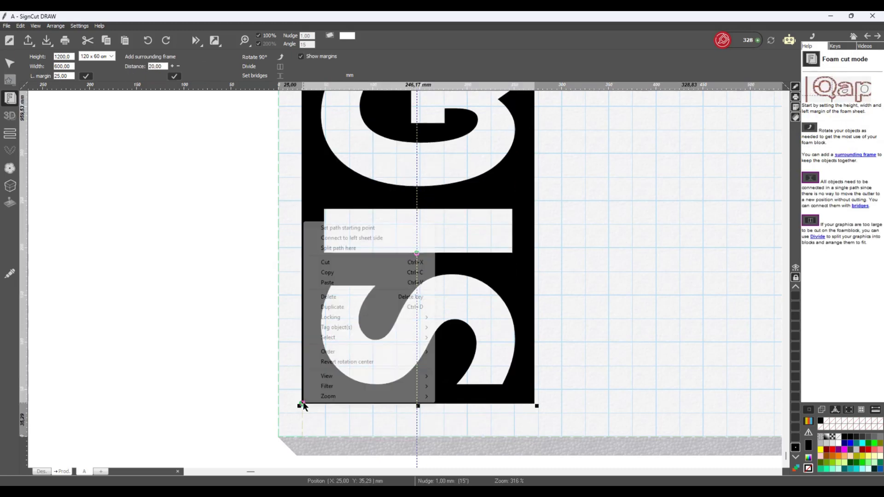
pyautogui.click(360, 240)
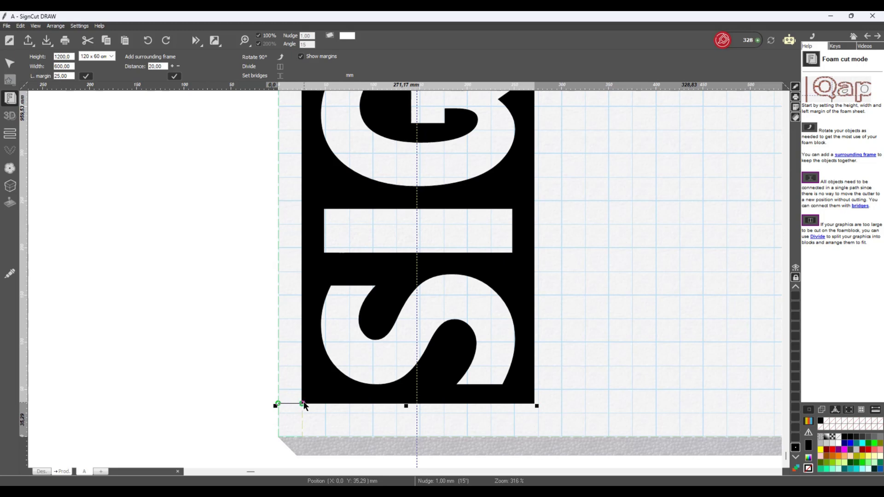
pyautogui.scroll(-5, 304, 405)
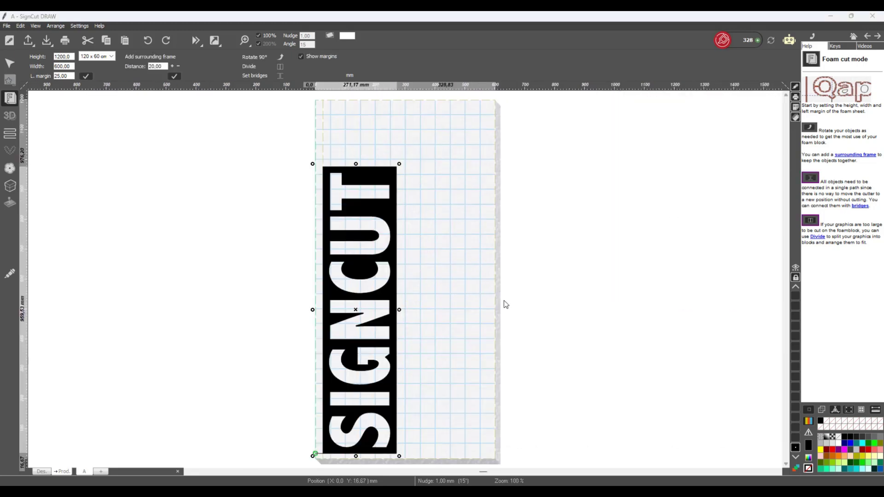
# Reimport the original SIGNCUT design into production and return to foam cut mode
pyautogui.click(280, 76)
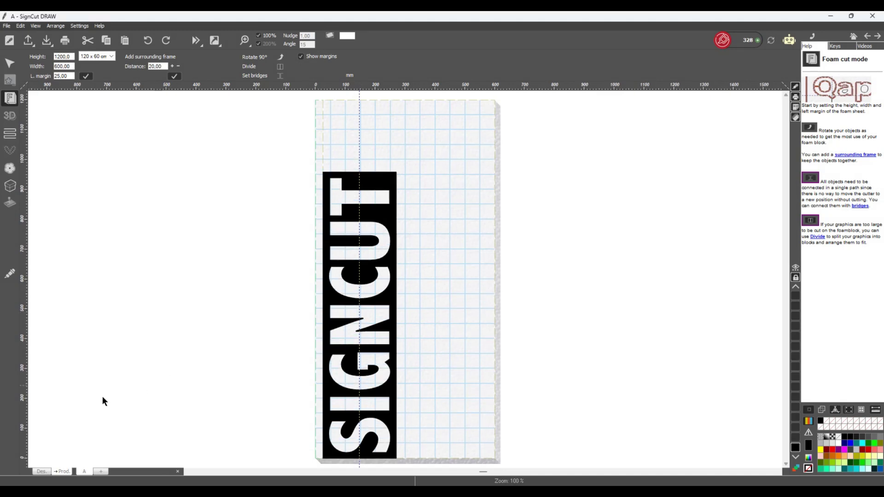
pyautogui.click(63, 471)
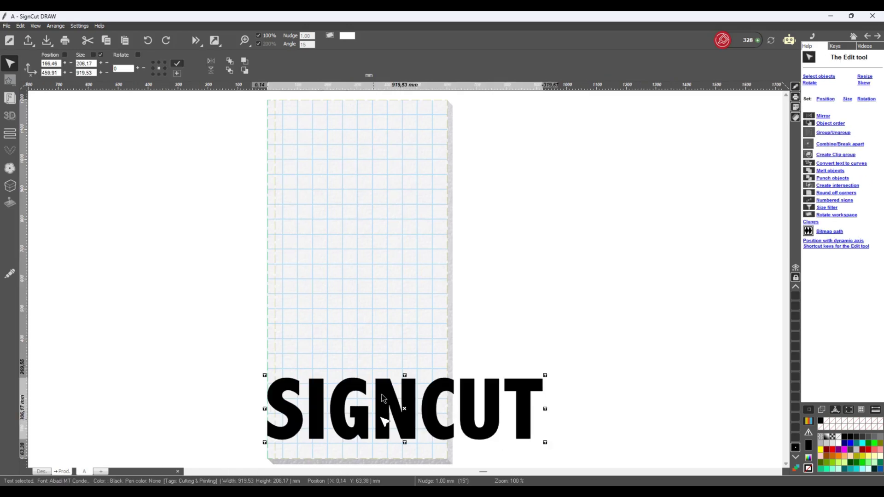
pyautogui.click(9, 100)
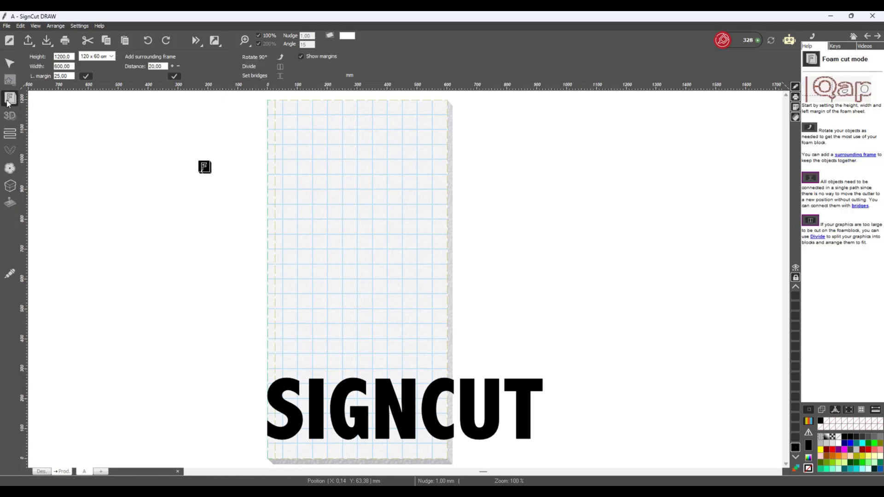
# Rotate the reimported text 90° and surround it with a frame at 20 mm distance, placed at about X 25, Y 35.6 mm on the sheet
pyautogui.click(281, 57)
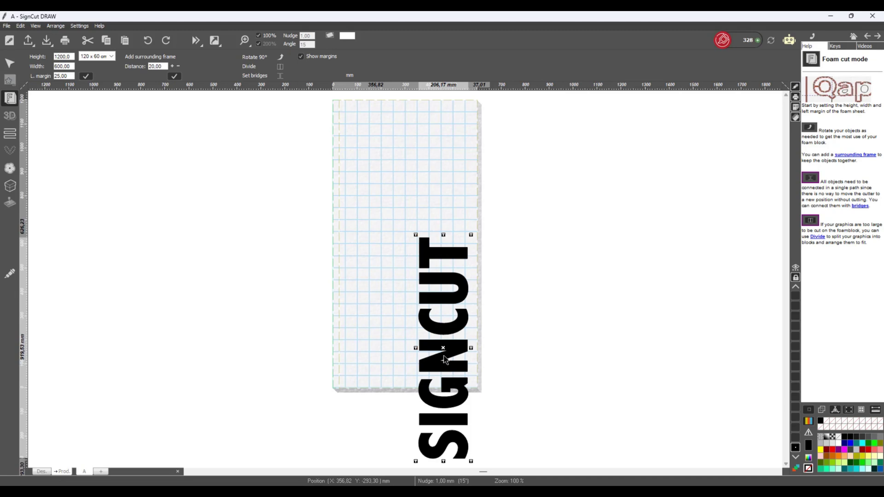
pyautogui.moveTo(445, 359); pyautogui.dragTo(319, 272)
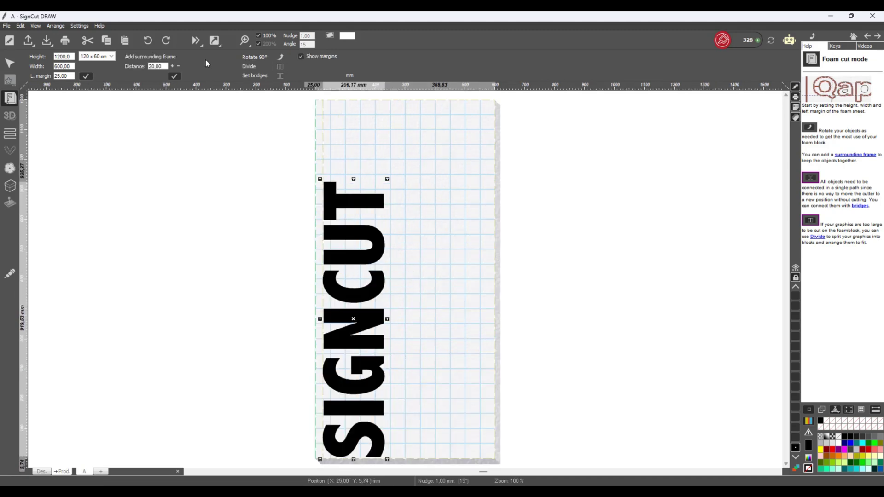
pyautogui.click(174, 76)
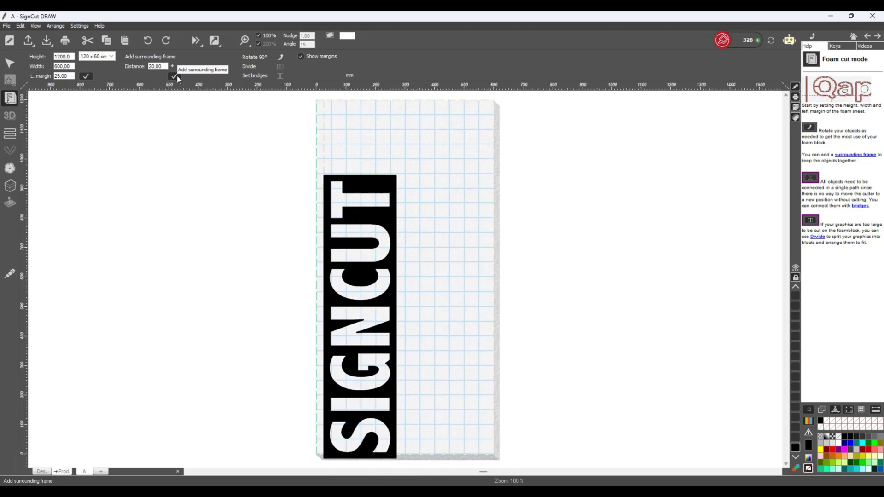
pyautogui.click(340, 339)
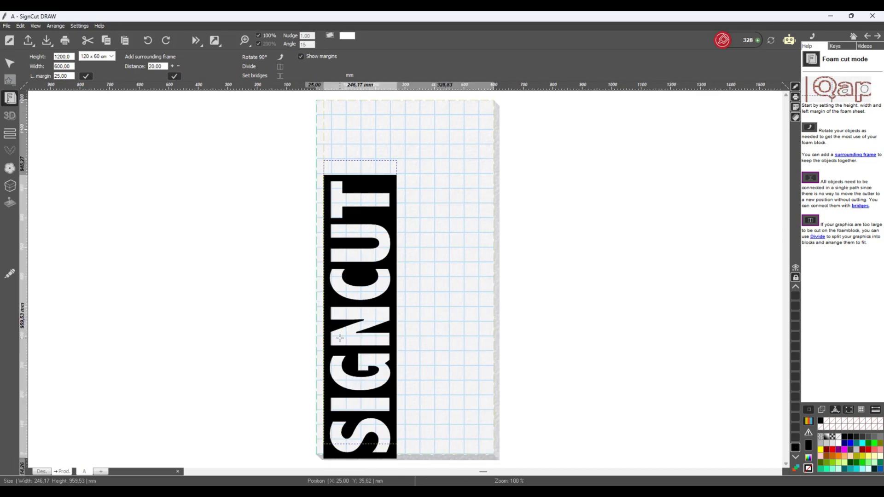
pyautogui.moveTo(340, 338); pyautogui.dragTo(405, 323)
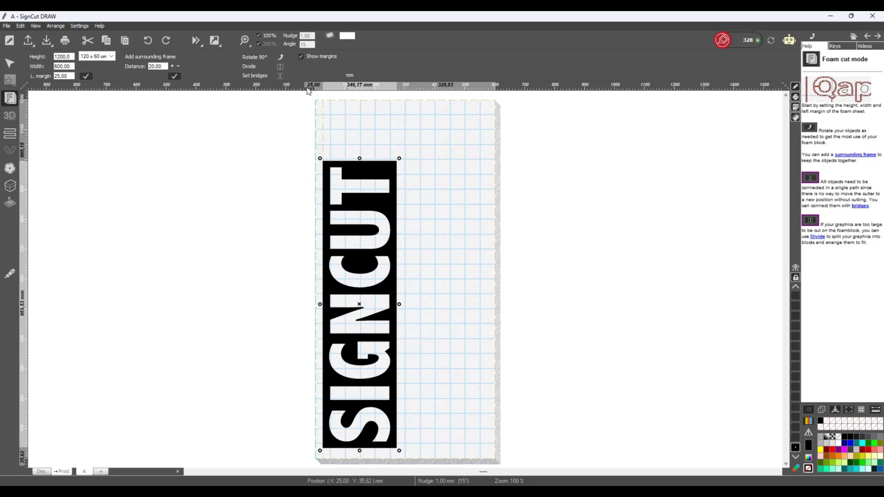
# Generate the minimum needed bridges automatically with a bridge width of 0.10 mm
pyautogui.click(279, 75)
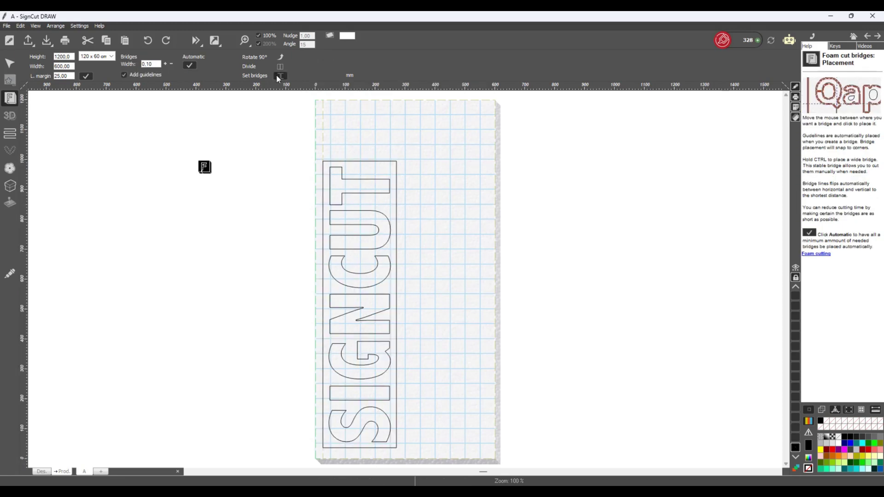
pyautogui.click(189, 64)
pyautogui.click(189, 65)
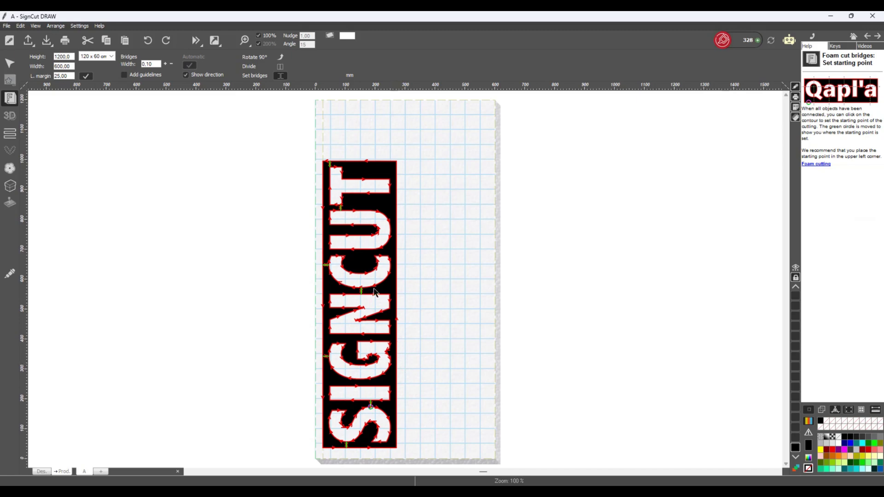
pyautogui.scroll(5, 404, 279)
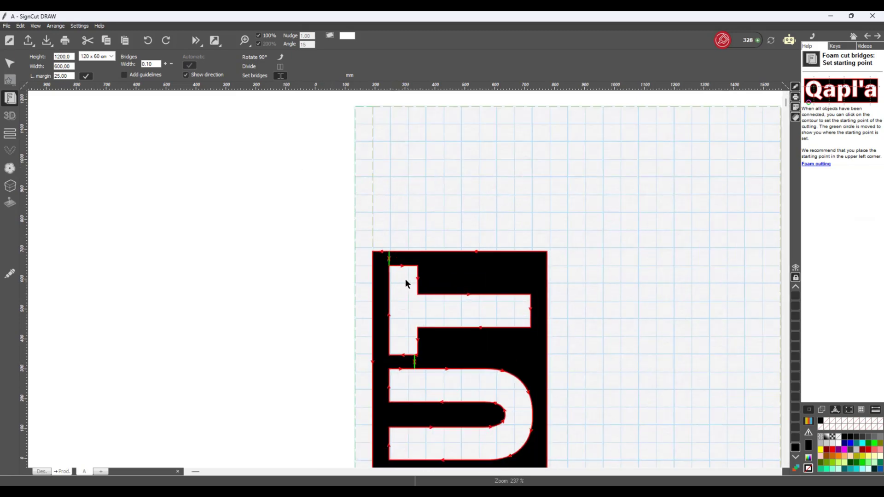
pyautogui.scroll(-5, 406, 279)
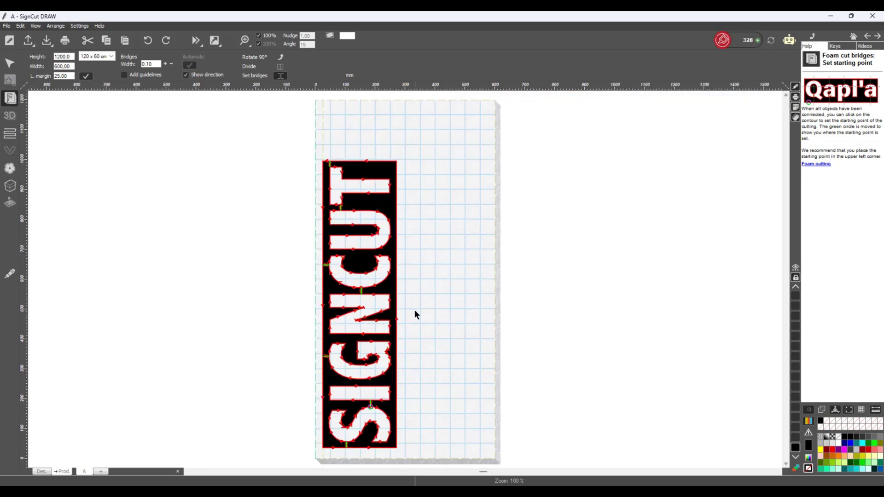
# Replace the bridge between the I and the S with one from the I's lower-right corner to the frame's right side
pyautogui.scroll(6, 372, 406)
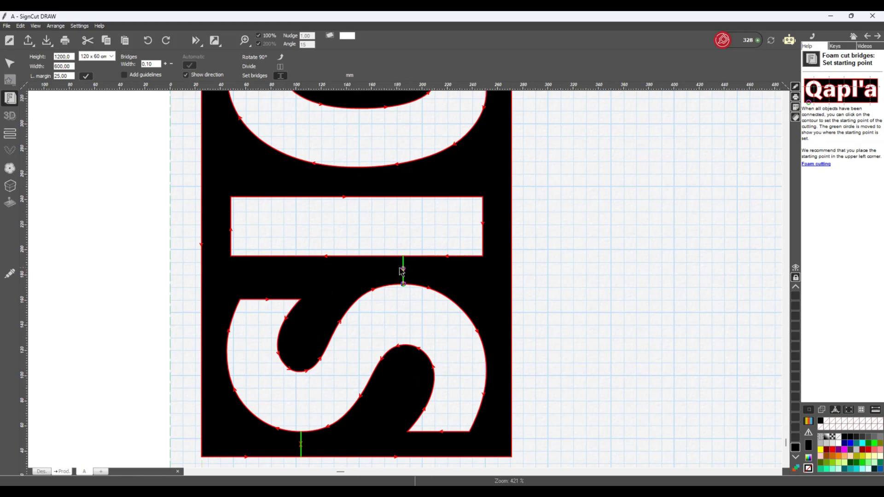
pyautogui.click(404, 272)
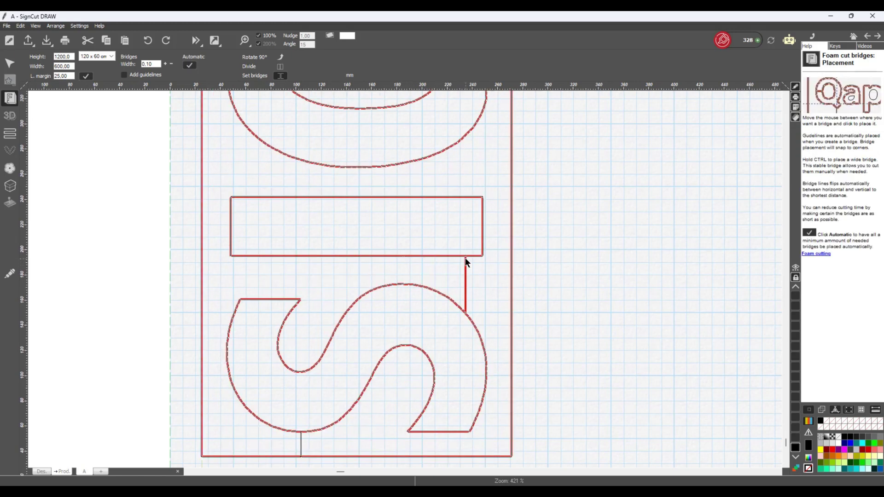
pyautogui.click(491, 256)
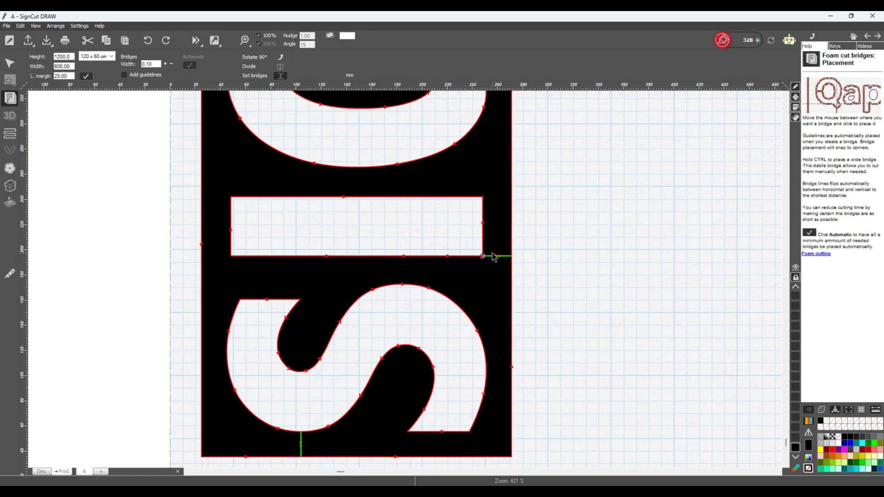
pyautogui.scroll(-4, 492, 270)
pyautogui.scroll(-3, 399, 271)
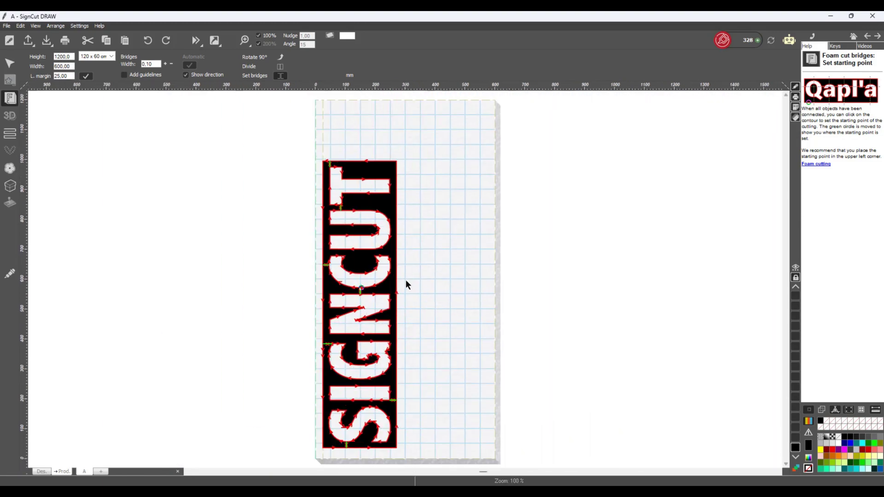
# Connect the frame's lower-left corner to the left sheet side
pyautogui.rightClick(323, 449)
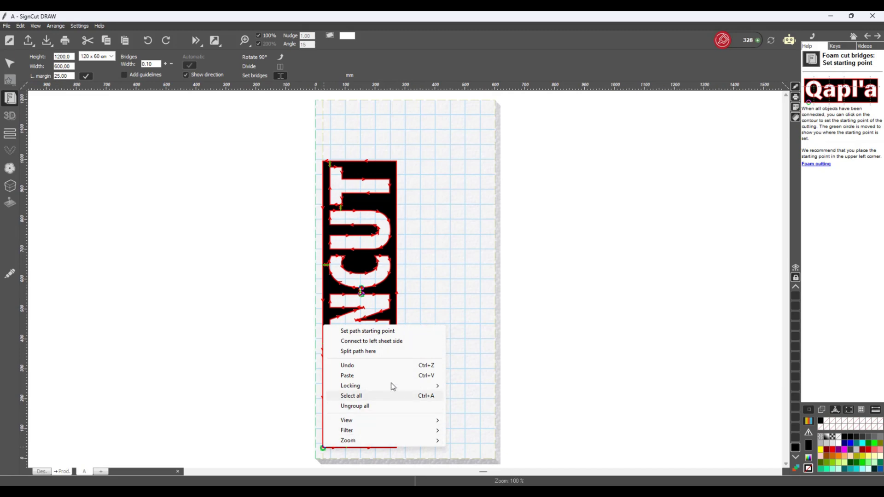
pyautogui.click(388, 342)
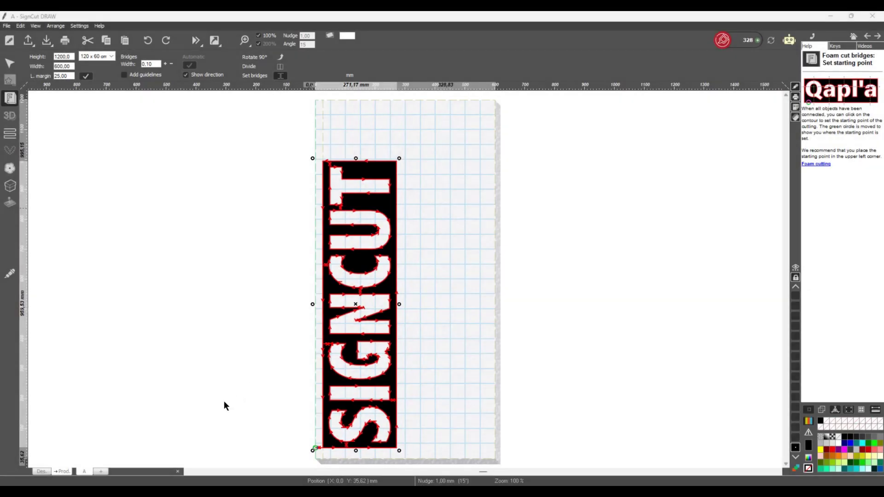
# Set the original SIGNCUT text's letter height to 300 mm in the design and reimport it into production in foam cut mode
pyautogui.click(57, 474)
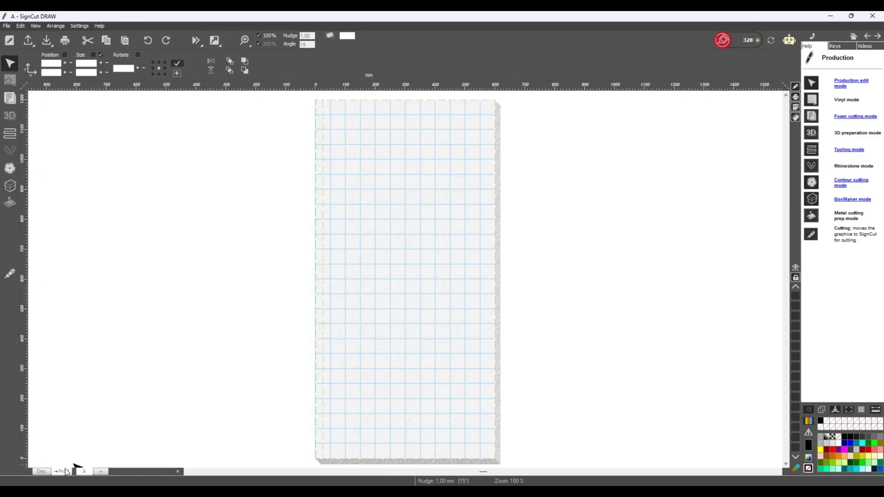
pyautogui.click(41, 472)
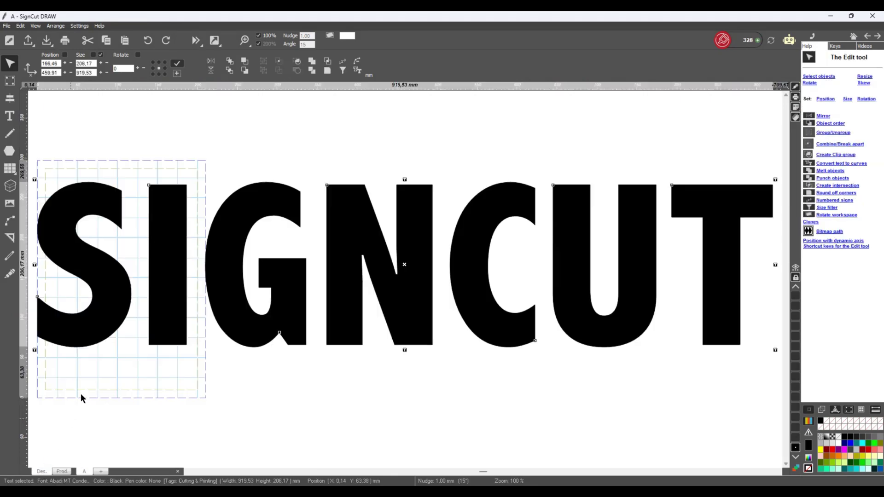
pyautogui.doubleClick(41, 233)
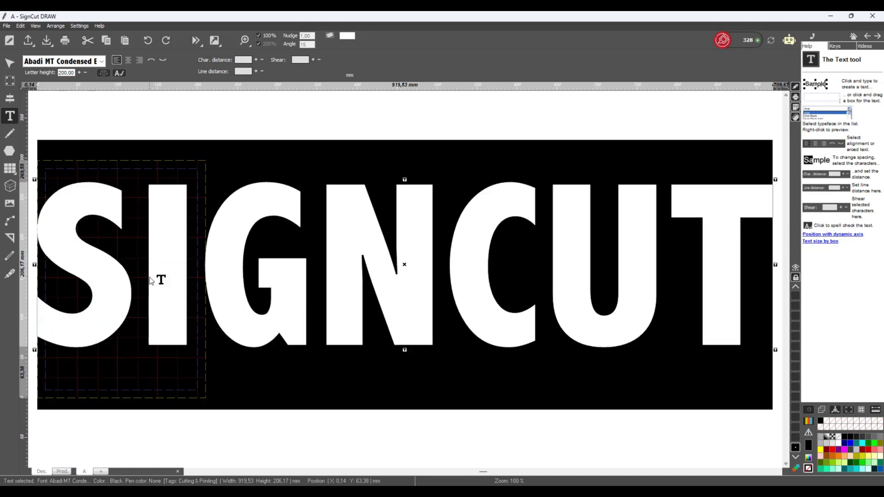
pyautogui.hotkey('ctrl', 'a')
pyautogui.doubleClick(64, 72)
pyautogui.write('300')
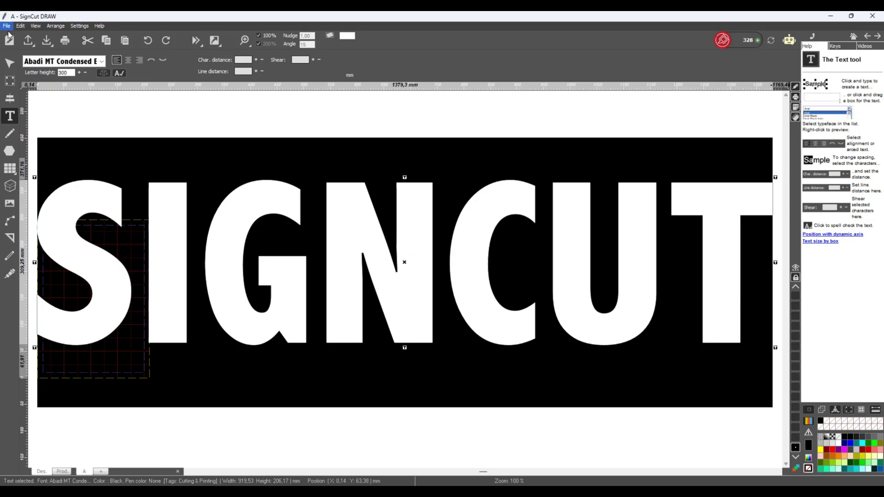
pyautogui.click(10, 64)
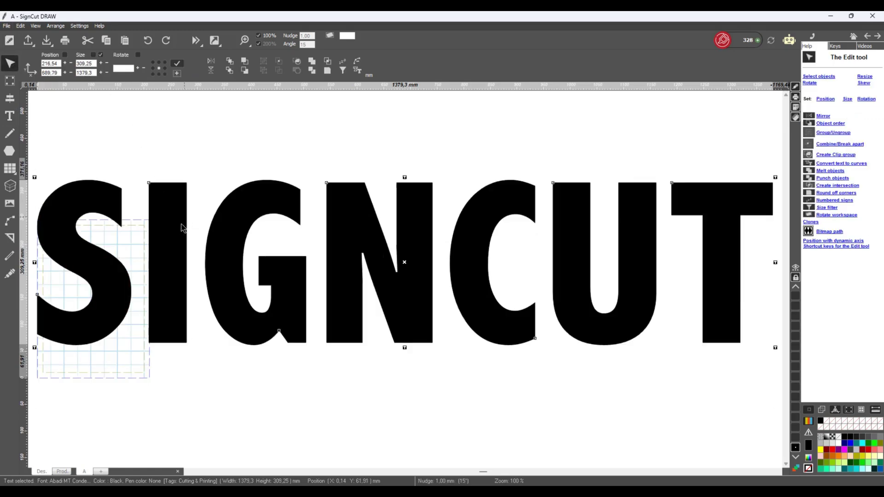
pyautogui.click(62, 472)
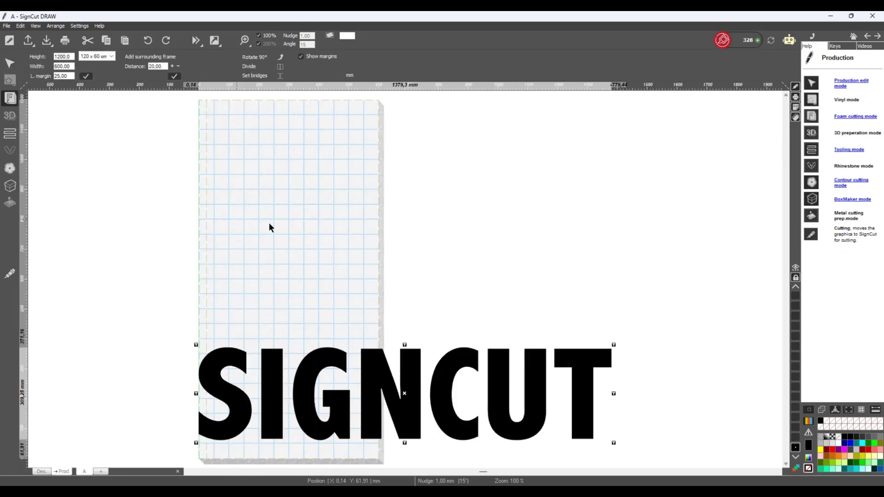
# Try the enlarged text rotated 90° at X 25, Y 42.35 mm on the sheet, and undo the move and the rotation
pyautogui.click(282, 57)
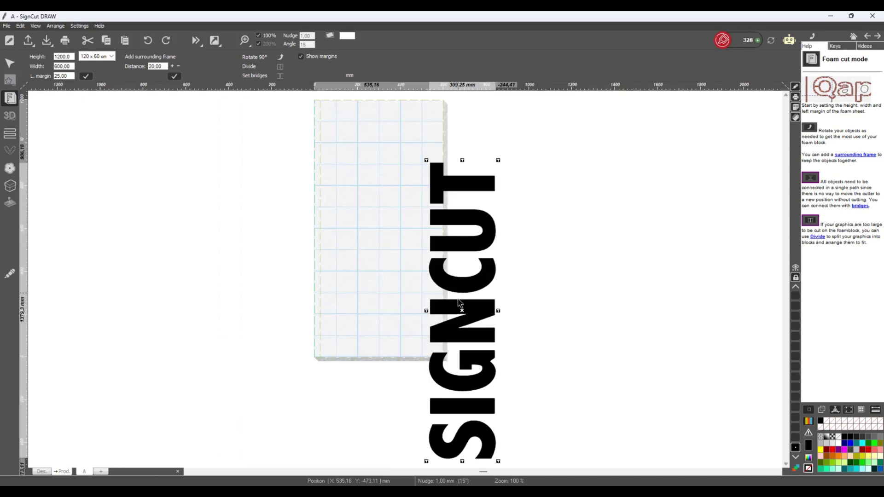
pyautogui.moveTo(463, 312); pyautogui.dragTo(352, 199)
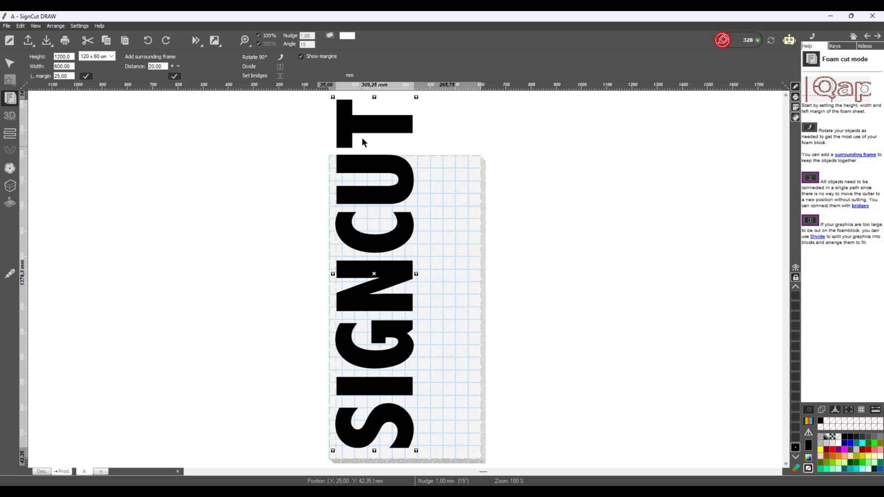
pyautogui.click(147, 41)
pyautogui.click(148, 40)
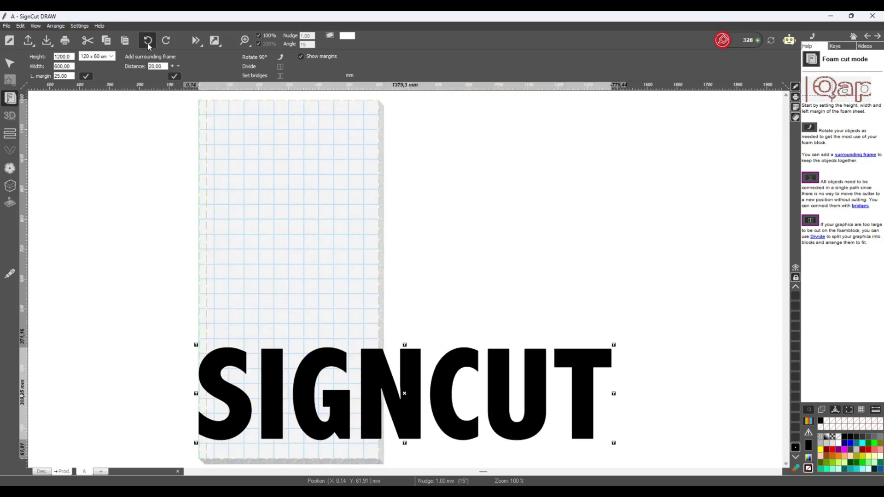
# Divide the text, framed at 20 mm distance, between the G and N and place the NCUT block above SIG at about X 25, Y 410 mm
pyautogui.click(177, 76)
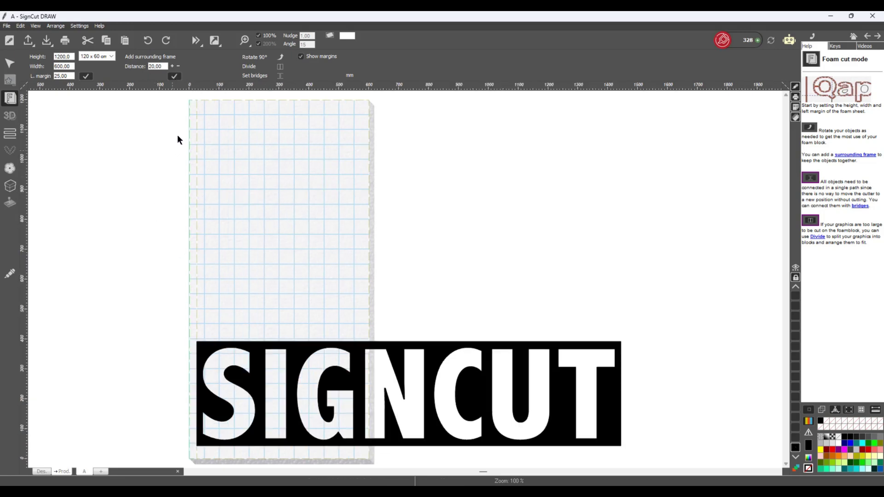
pyautogui.click(281, 67)
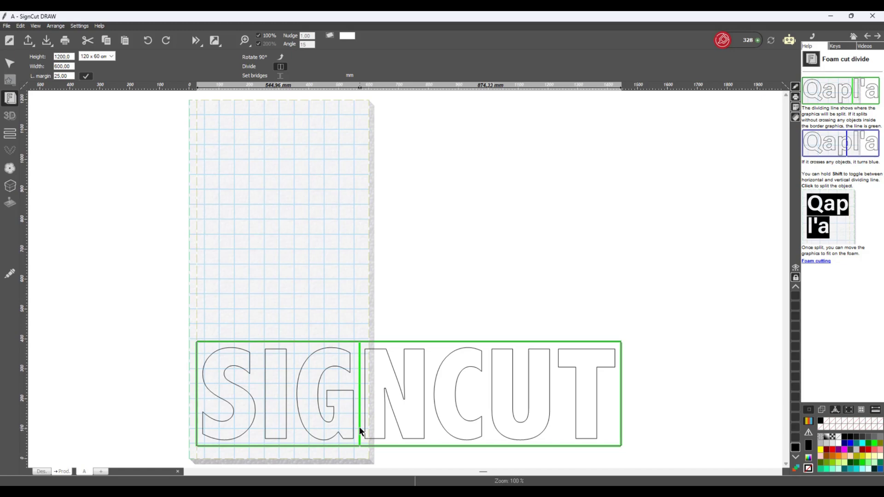
pyautogui.click(359, 426)
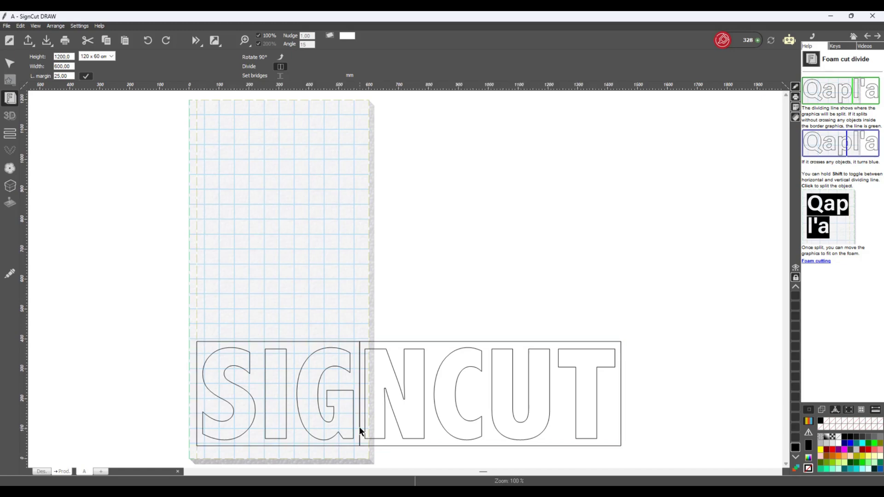
pyautogui.click(279, 68)
pyautogui.moveTo(465, 405); pyautogui.dragTo(303, 297)
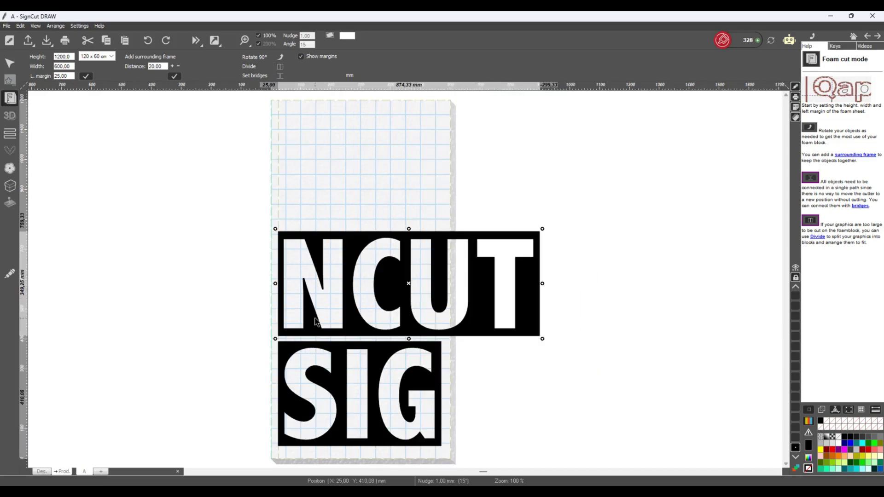
# Divide the NCUT block between the C and U and place the UT block above NC at about X 25, Y 787.5 mm
pyautogui.click(279, 67)
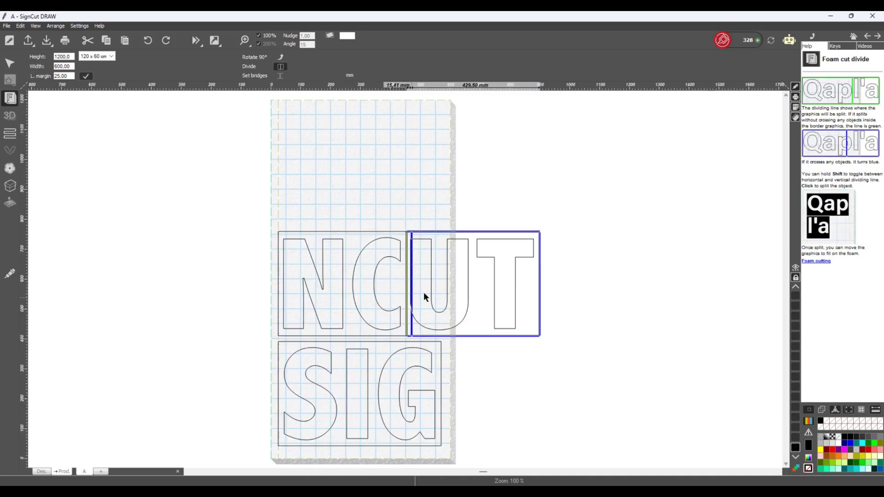
pyautogui.click(279, 67)
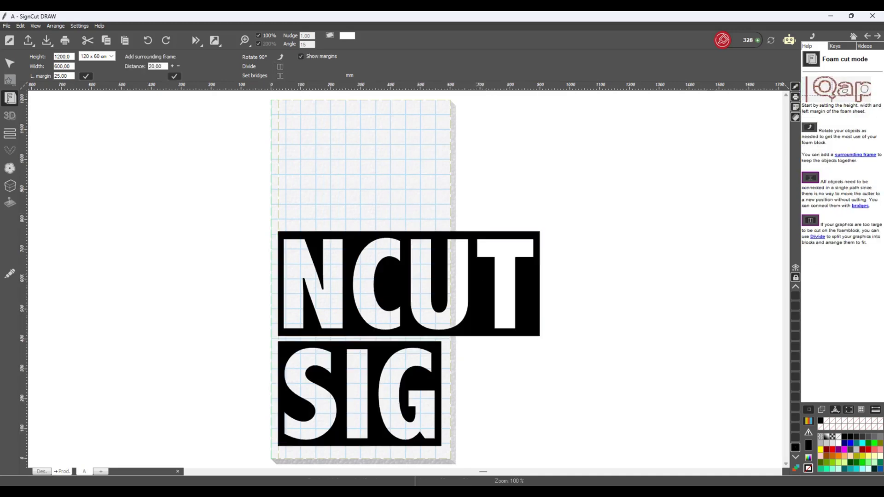
pyautogui.moveTo(420, 281); pyautogui.dragTo(302, 166)
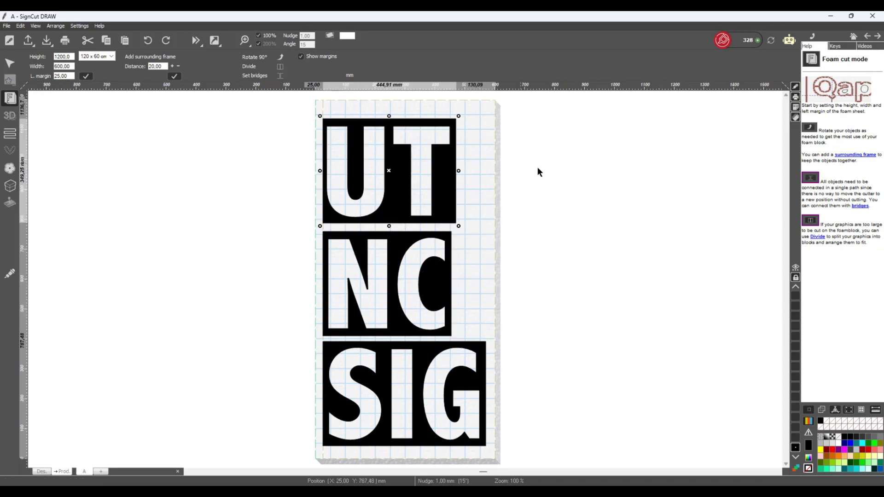
pyautogui.click(557, 211)
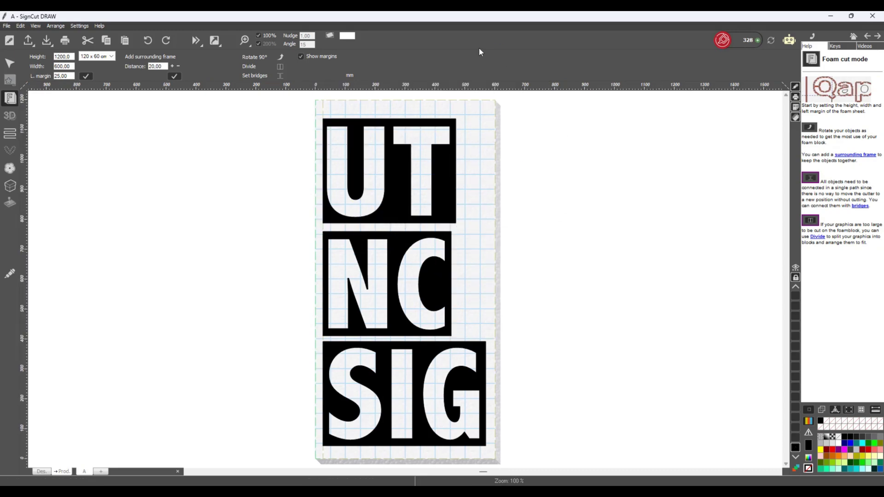
# Combine the three blocks on the sheet and generate the minimum needed bridges automatically with a width of 0.10 mm
pyautogui.click(279, 76)
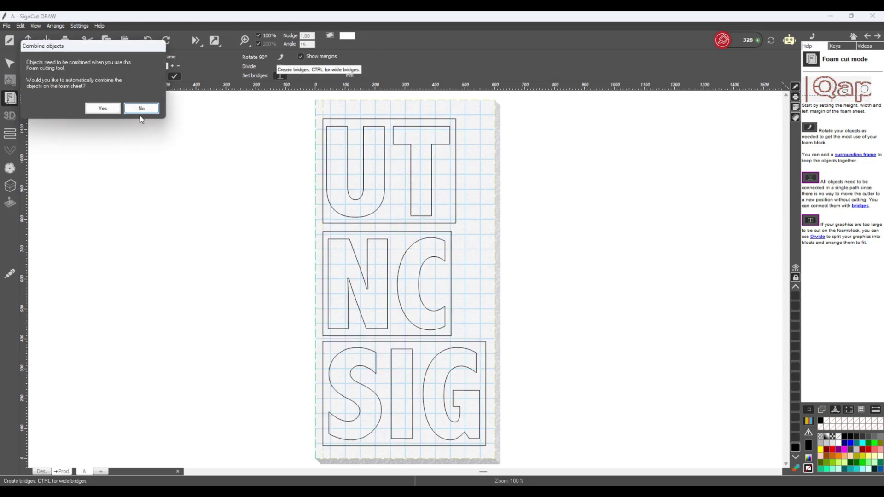
pyautogui.click(103, 109)
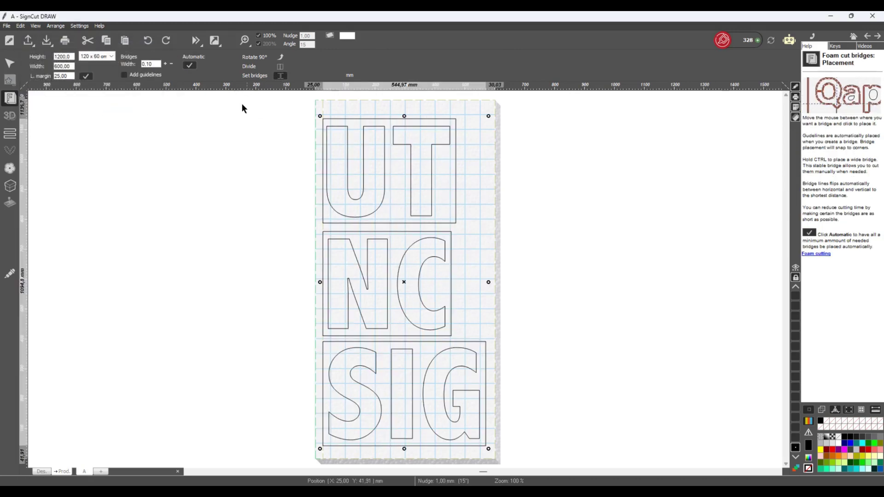
pyautogui.click(190, 66)
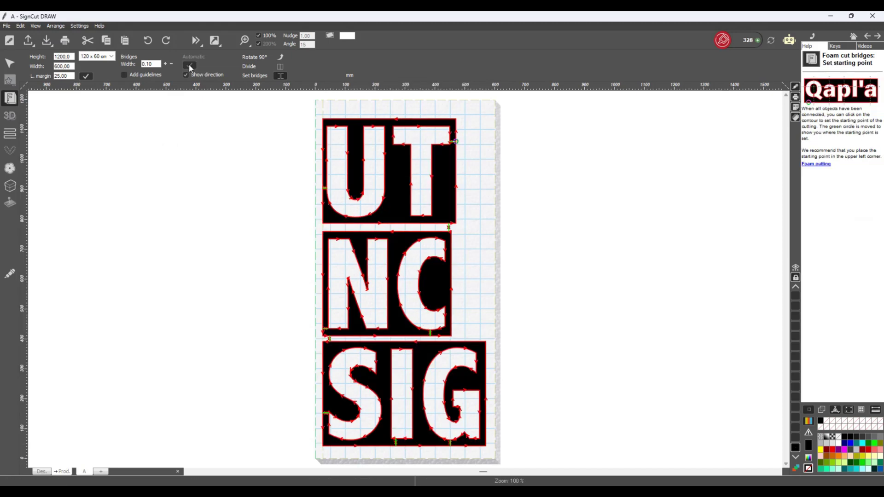
# Connect the lower-left corner of the SIG frame to the left sheet side and send the finished layout for cutting
pyautogui.rightClick(323, 445)
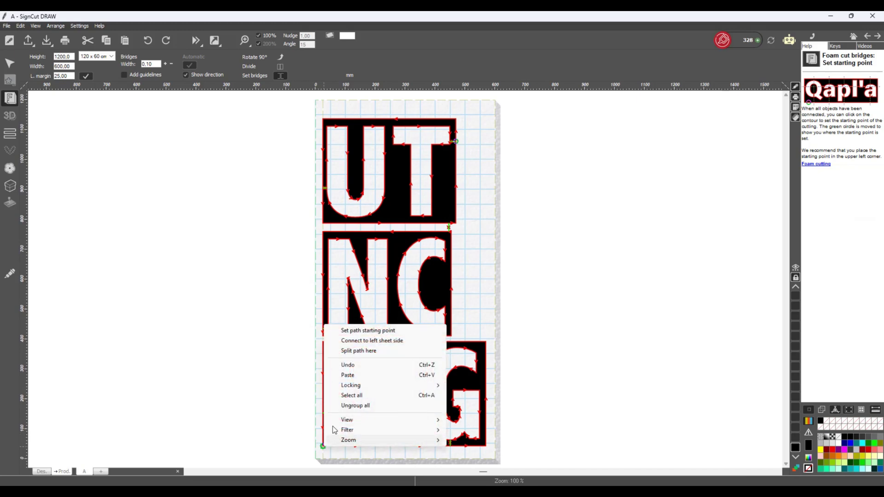
pyautogui.click(376, 341)
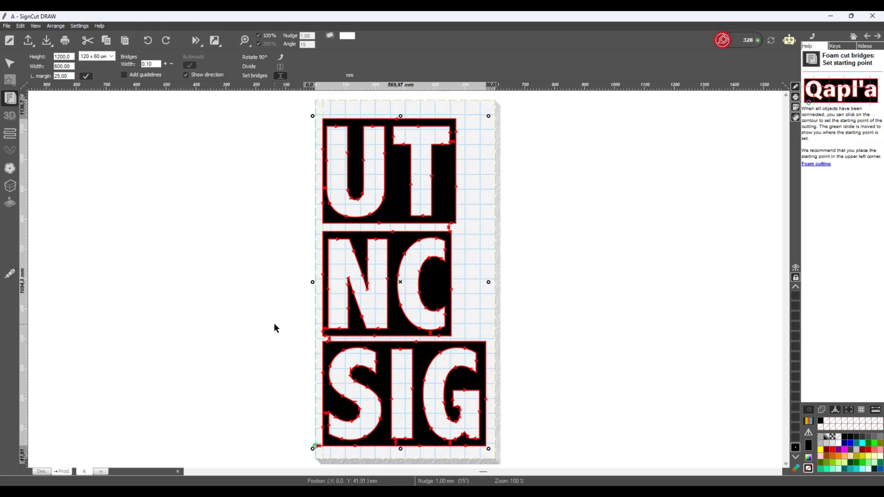
pyautogui.press('Escape')
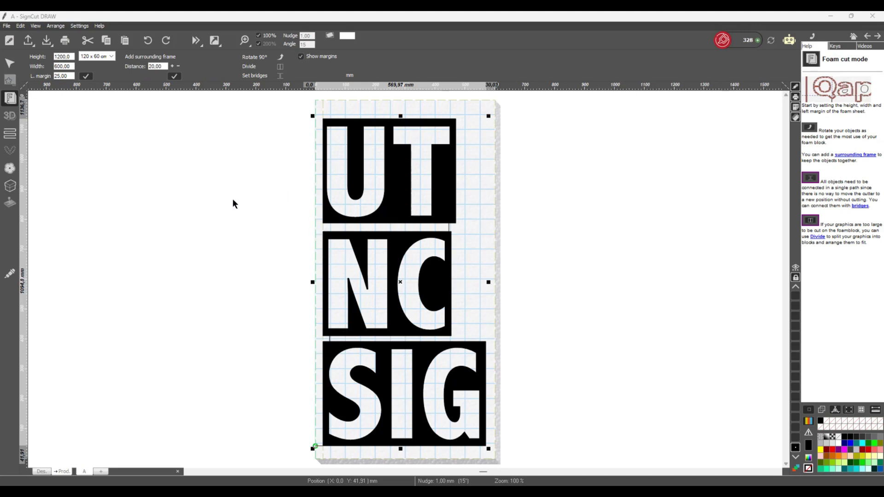
pyautogui.click(12, 274)
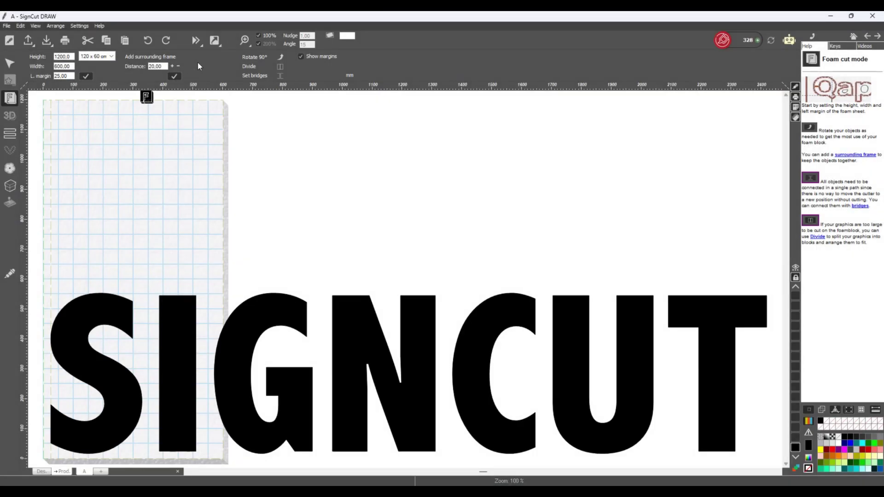
# Divide the larger text, framed at 20 mm distance, between the I and G and place the GNCUT block directly above SI at about X 25, Y 603.5 mm
pyautogui.click(176, 76)
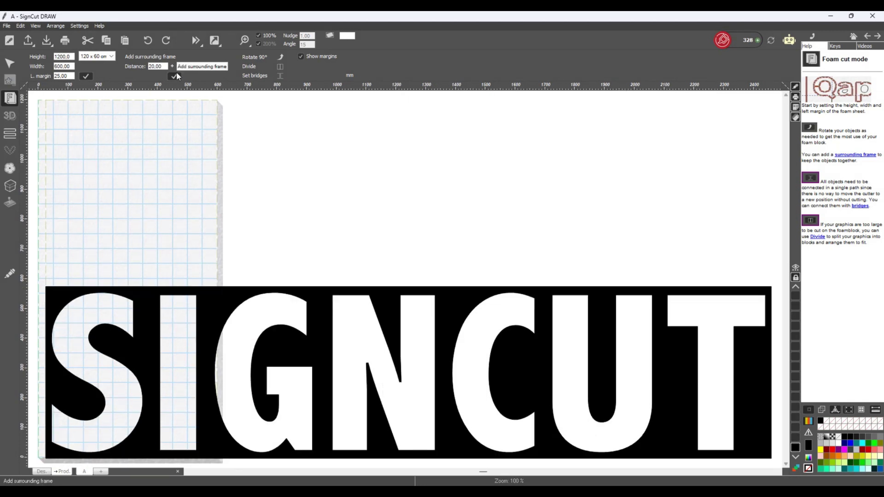
pyautogui.click(280, 67)
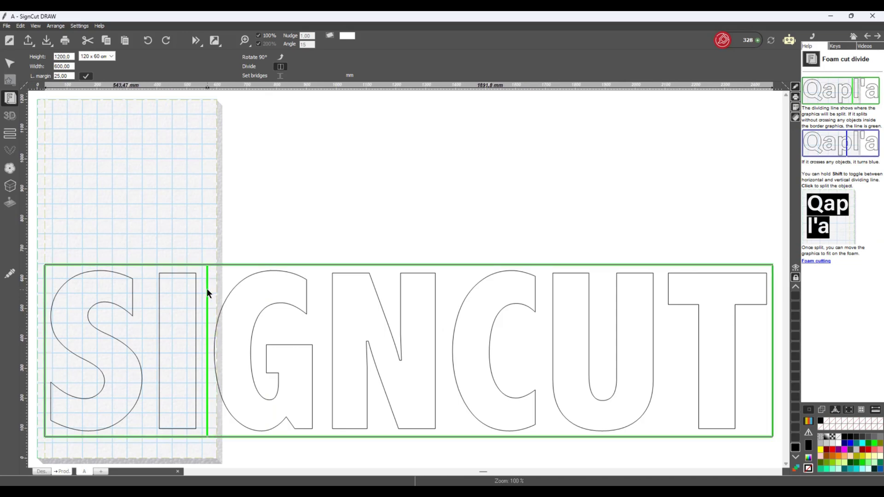
pyautogui.click(207, 293)
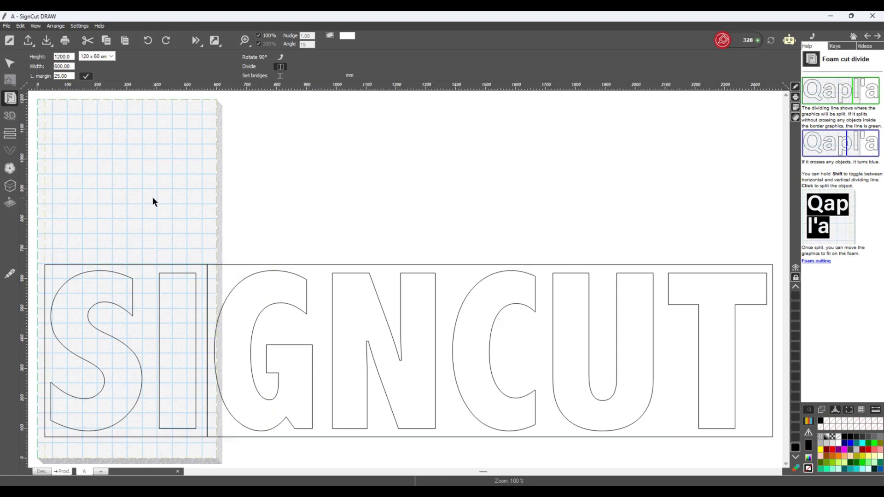
pyautogui.click(280, 67)
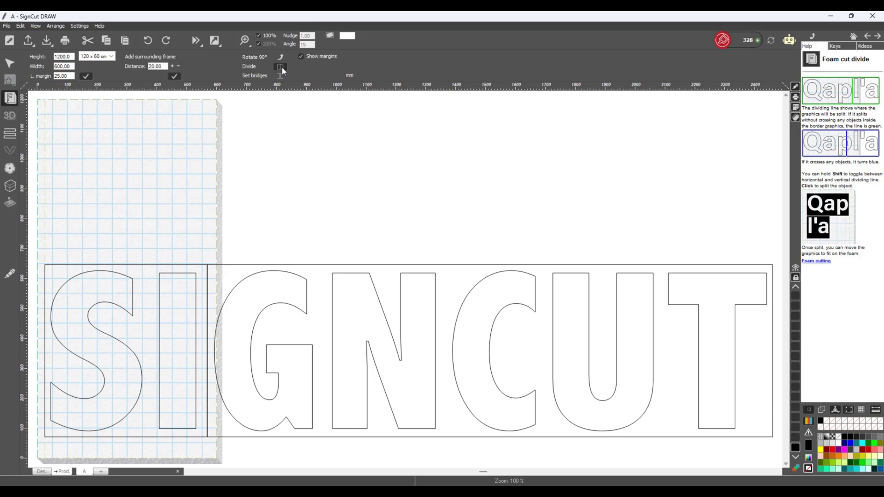
pyautogui.moveTo(372, 371); pyautogui.dragTo(206, 194)
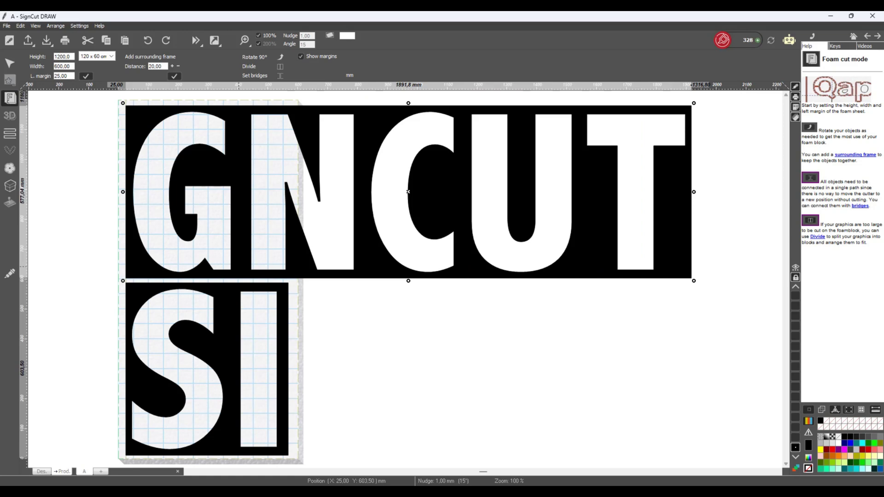
pyautogui.click(233, 306)
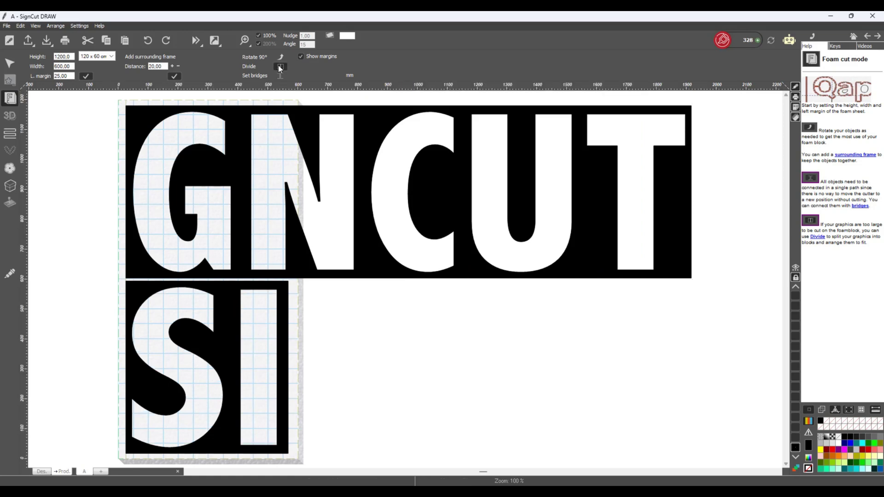
# Divide the GNCUT block between the G and the N
pyautogui.click(280, 66)
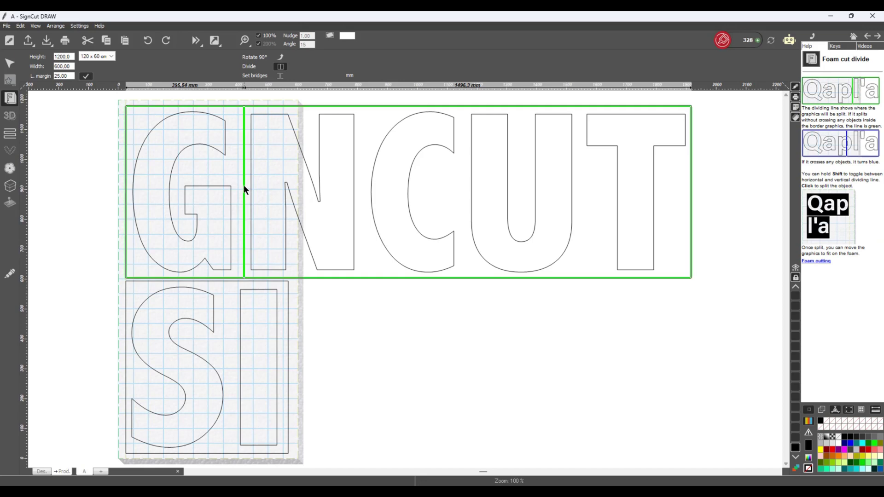
pyautogui.click(244, 184)
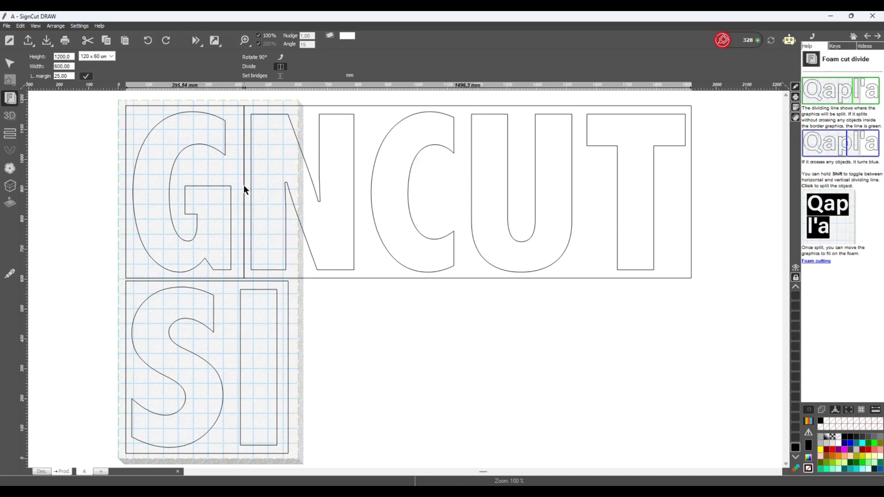
pyautogui.click(279, 67)
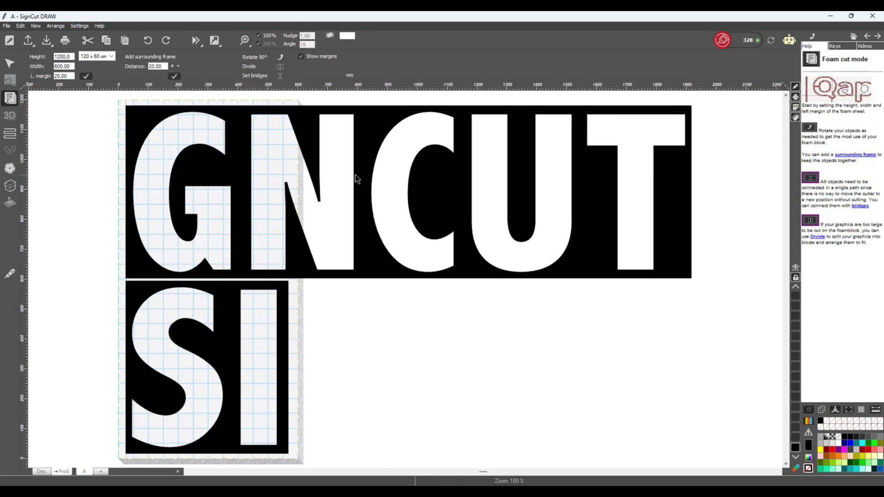
# Move the NCUT block off the sheet and join the combined G and SI blocks with automatic bridges 0.10 mm wide
pyautogui.moveTo(368, 178); pyautogui.dragTo(468, 223)
pyautogui.click(322, 138)
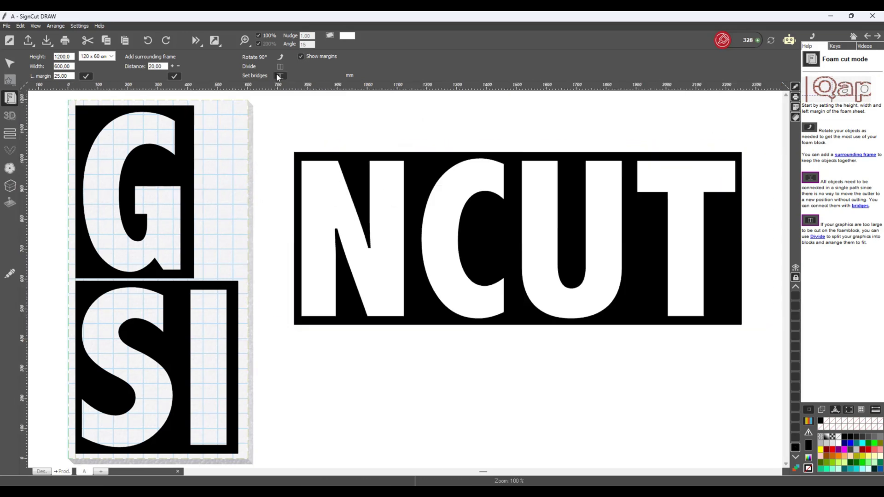
pyautogui.click(279, 76)
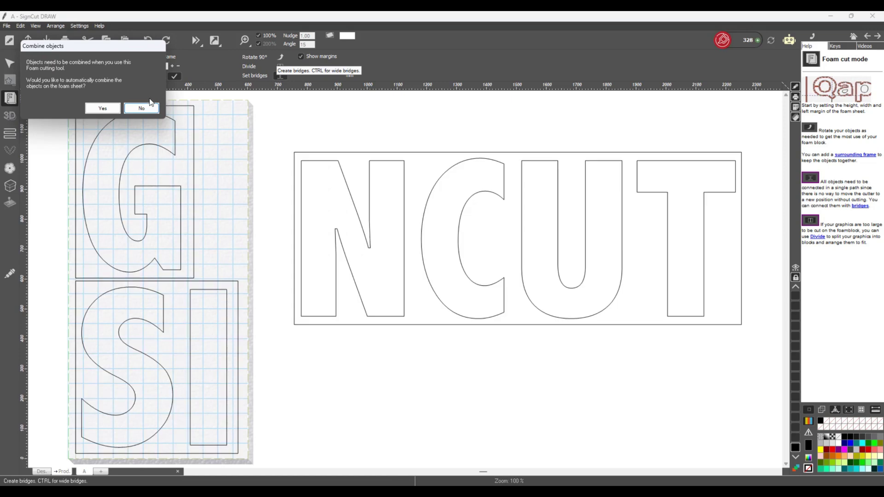
pyautogui.click(112, 111)
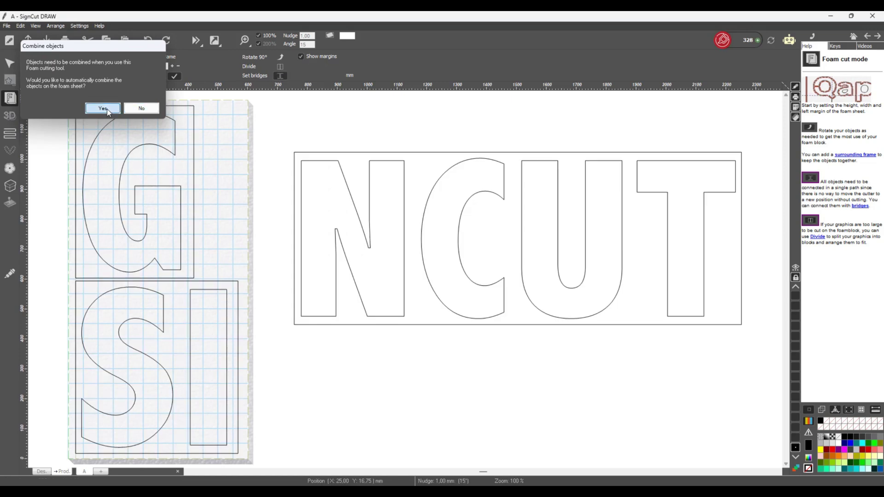
pyautogui.click(190, 66)
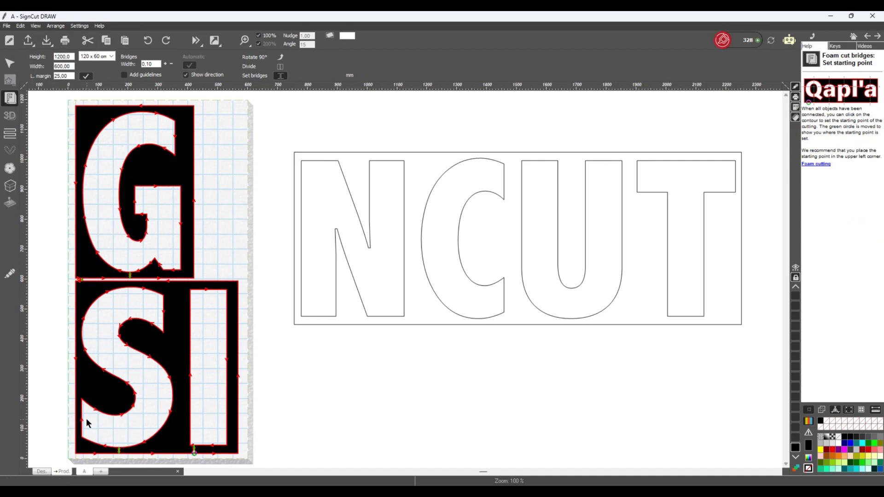
# Connect the lower-left corner of the SI frame to the left sheet side and send the G and SI layout for cutting
pyautogui.rightClick(76, 454)
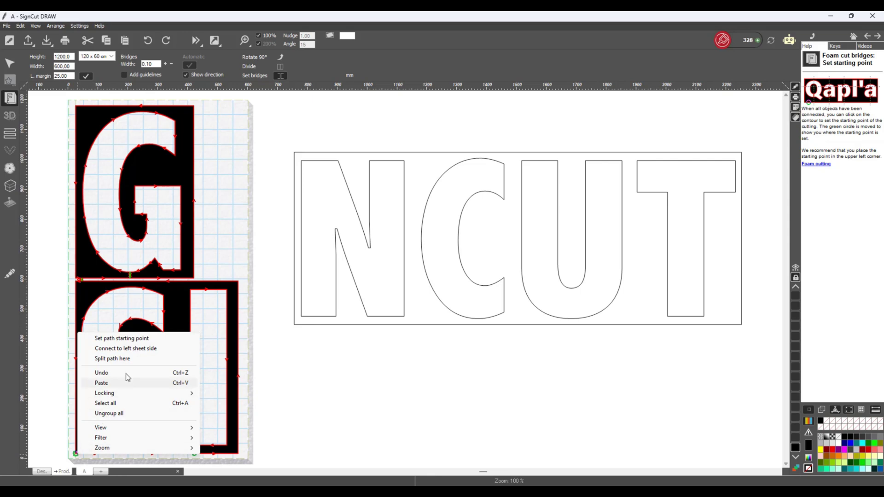
pyautogui.click(131, 349)
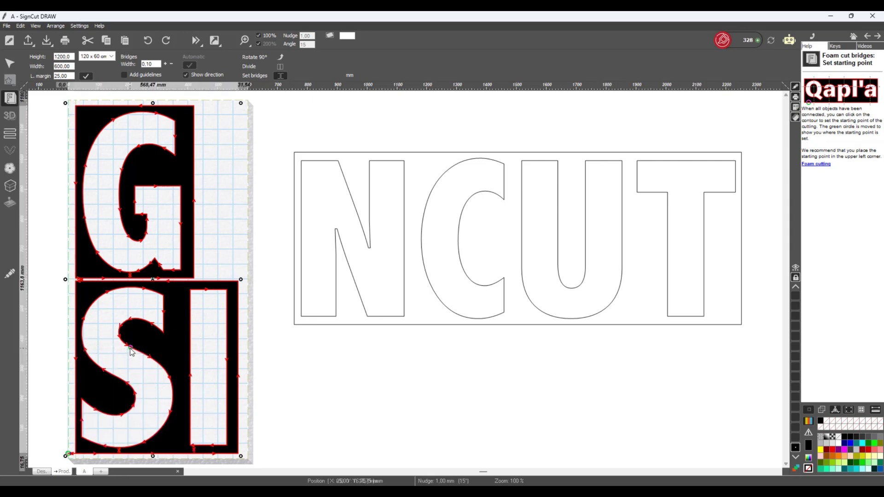
pyautogui.click(10, 274)
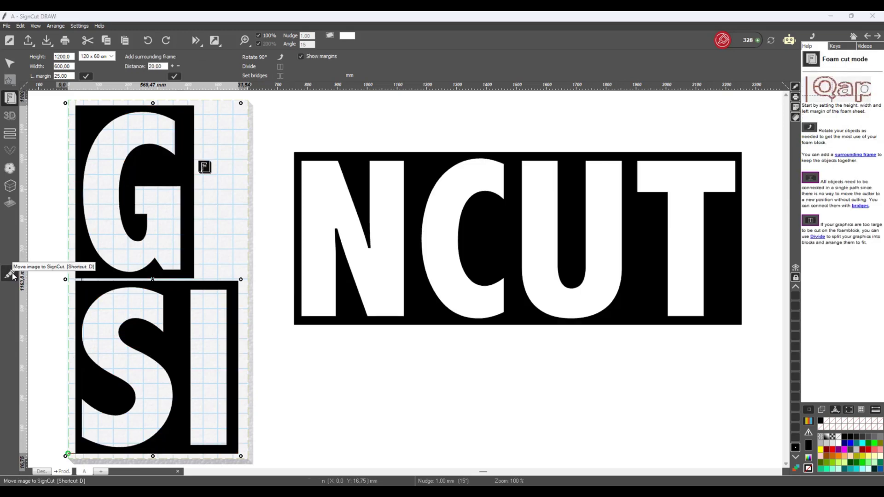
pyautogui.click(12, 275)
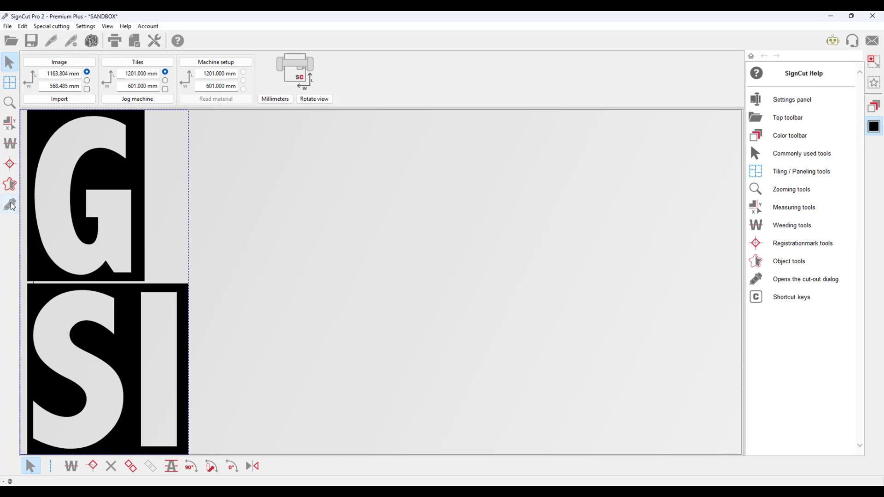
# Return to SignCut DRAW, move the finished G and SI layout off the sheet and place the NCUT block on the sheet's lower part
pyautogui.hotkey('alt', 'Tab')
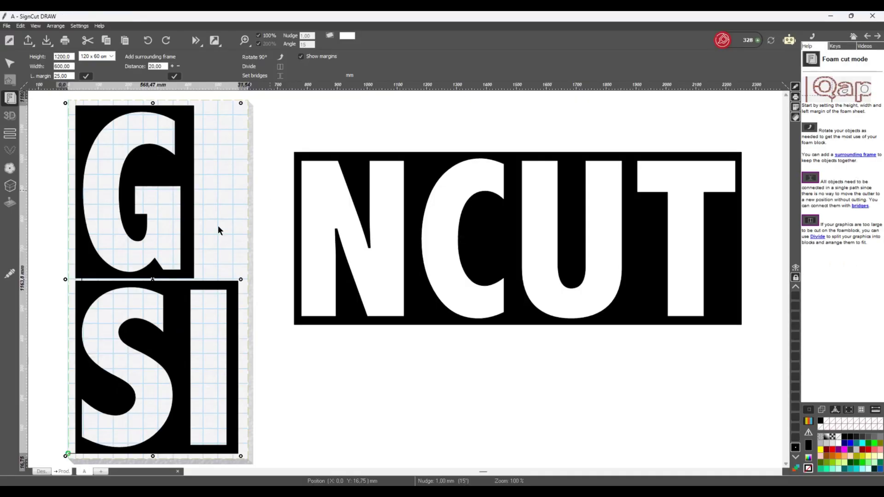
pyautogui.moveTo(150, 275); pyautogui.dragTo(441, 353)
pyautogui.moveTo(422, 230); pyautogui.dragTo(290, 307)
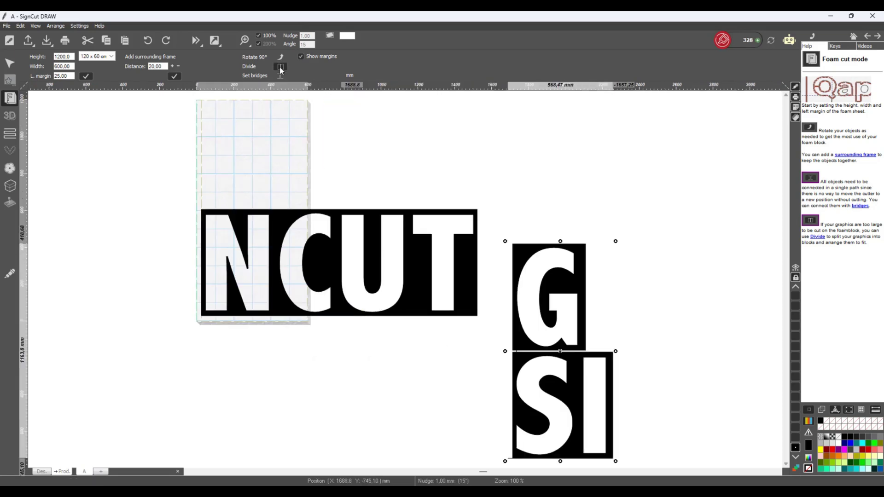
# Divide the NCUT block between the N and C and place the CUT block directly above N at about X 25, Y 603 mm
pyautogui.click(280, 66)
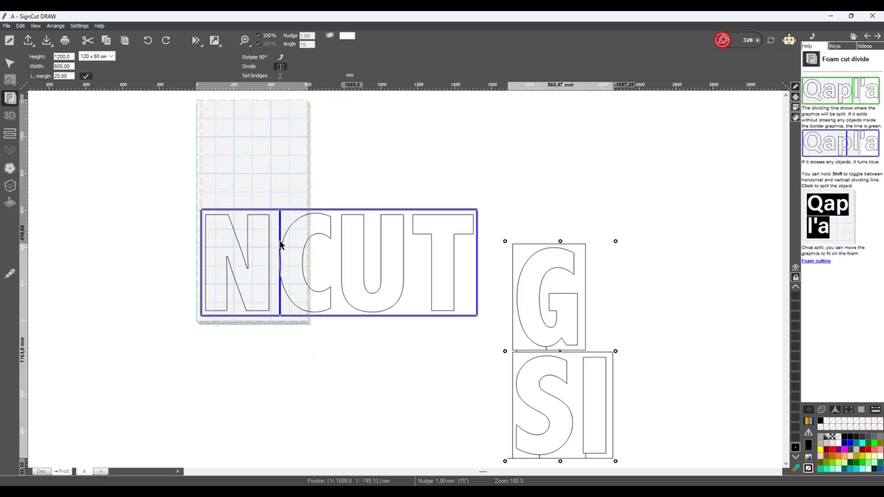
pyautogui.click(276, 241)
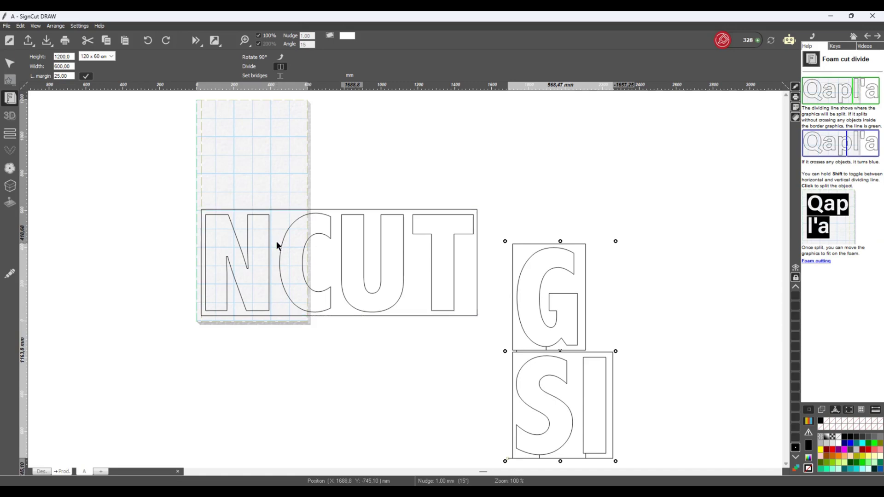
pyautogui.click(281, 68)
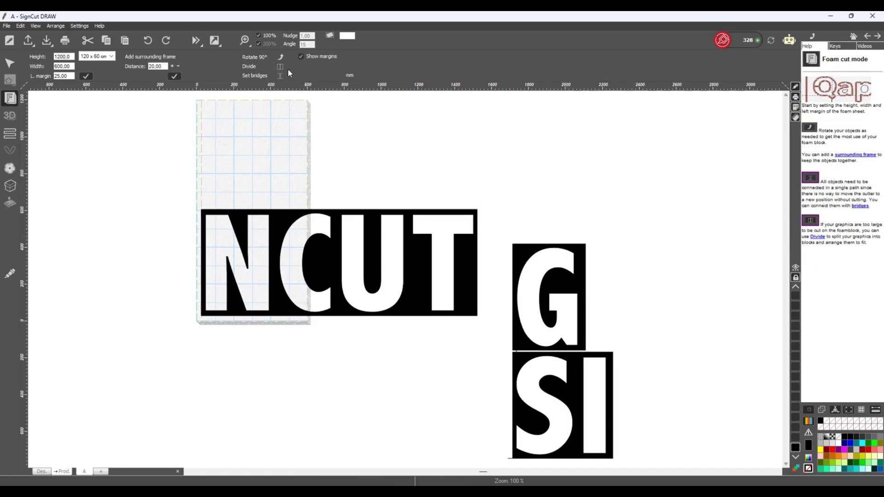
pyautogui.moveTo(379, 269); pyautogui.dragTo(299, 158)
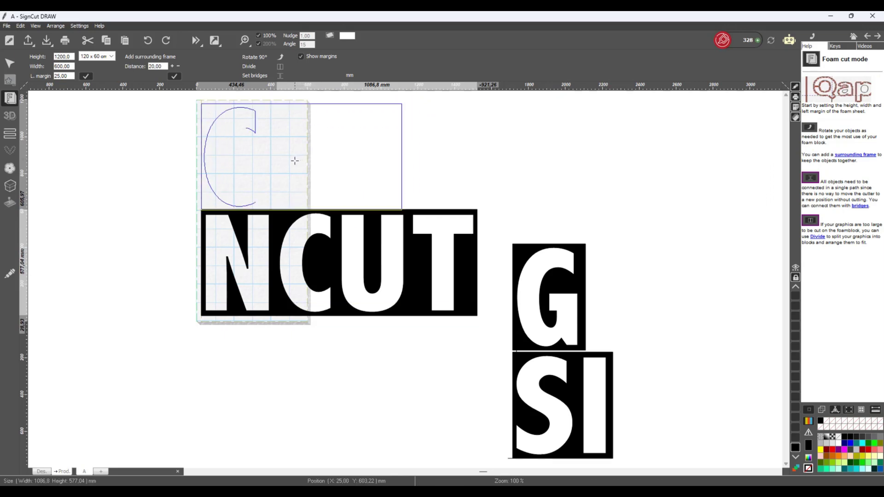
# Divide the CUT block between the C and U and move the UT block off the sheet to about X 861, Y 576 mm
pyautogui.click(281, 67)
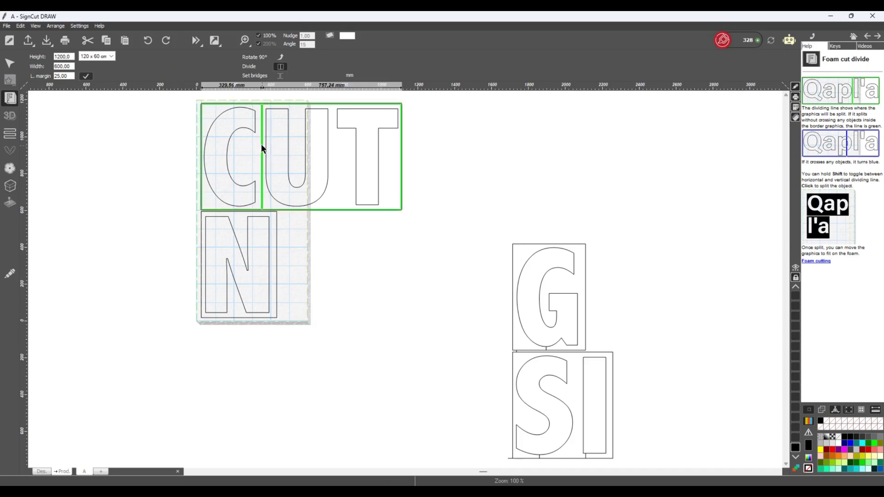
pyautogui.click(260, 143)
pyautogui.click(279, 67)
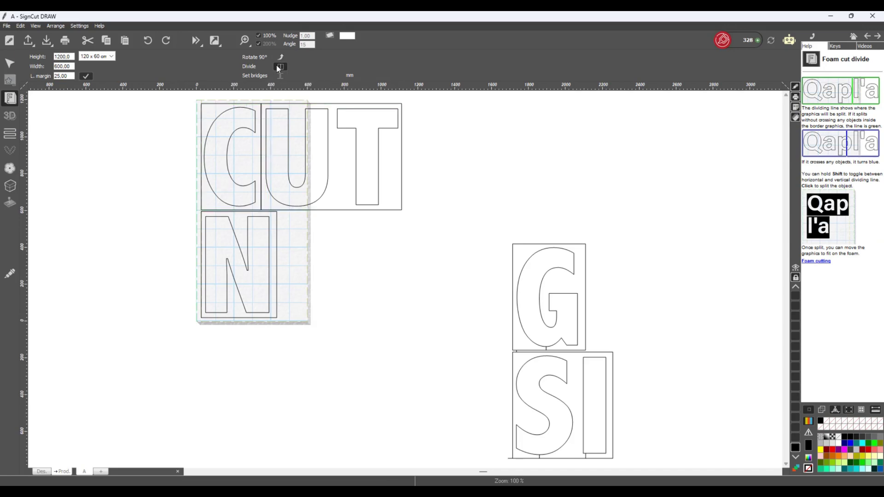
pyautogui.moveTo(335, 154); pyautogui.dragTo(429, 160)
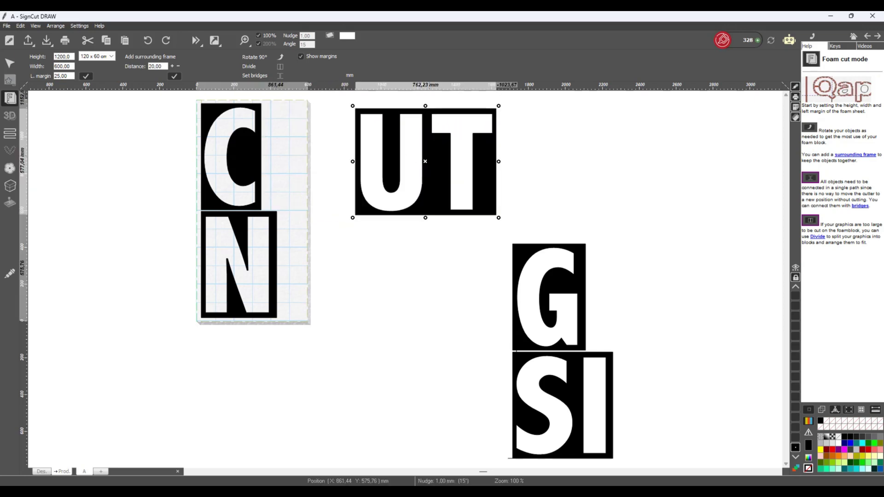
# Combine the C and N blocks on the sheet and generate the minimum needed bridges automatically with a width of 0.10 mm
pyautogui.click(280, 76)
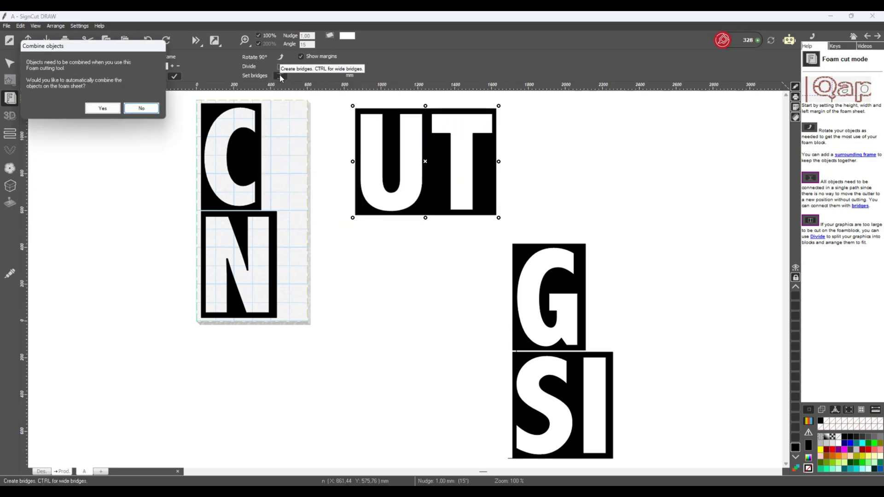
pyautogui.click(102, 107)
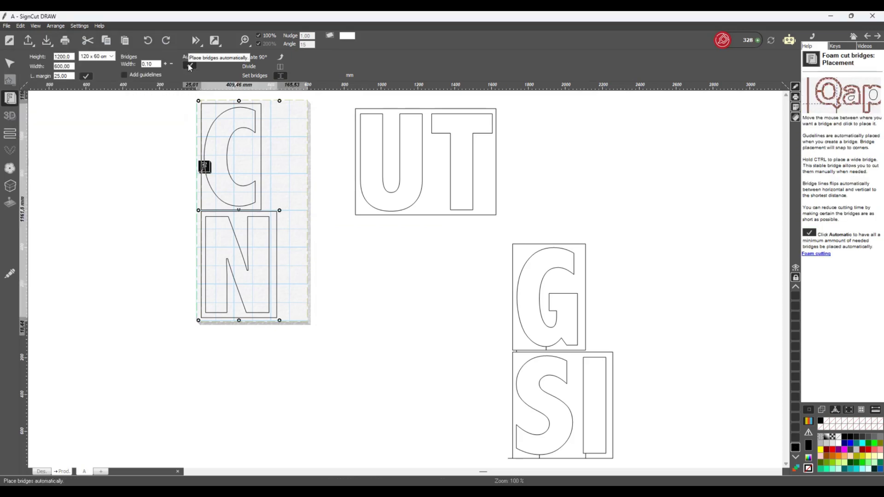
pyautogui.click(190, 66)
# Connect the lower-left corner of the N frame to the left sheet side and send the C and N layout for cutting
pyautogui.rightClick(203, 317)
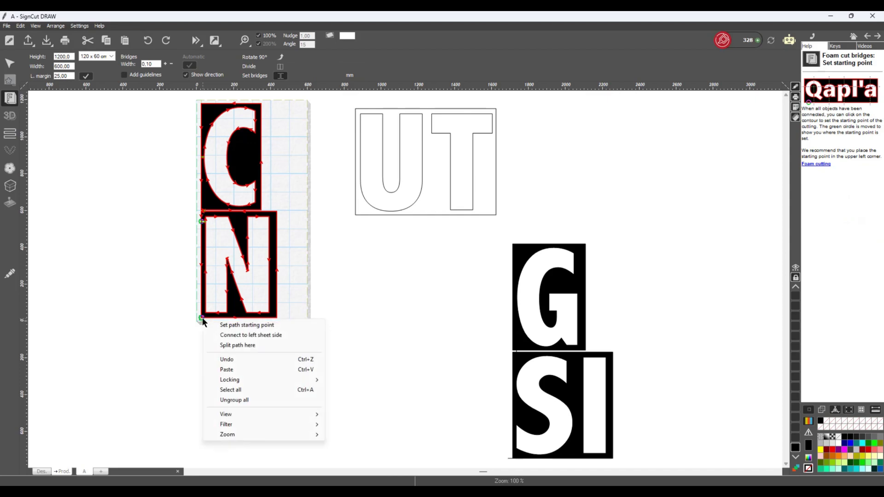
pyautogui.click(245, 339)
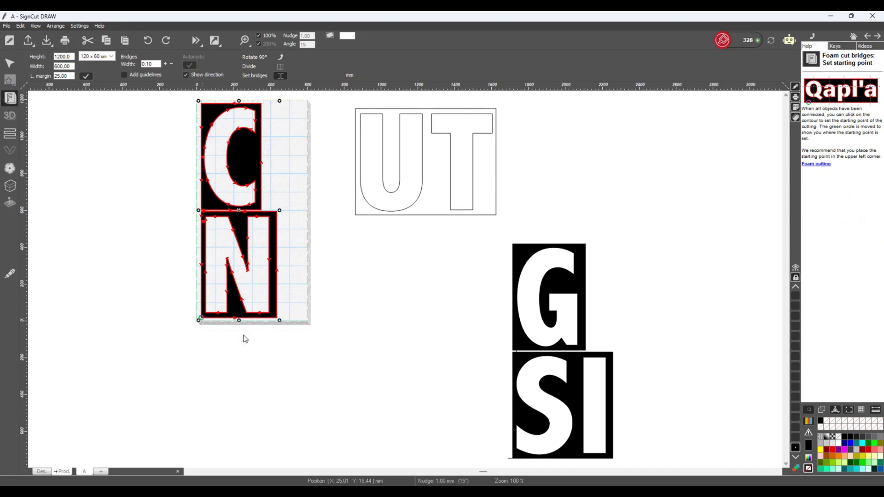
pyautogui.click(9, 273)
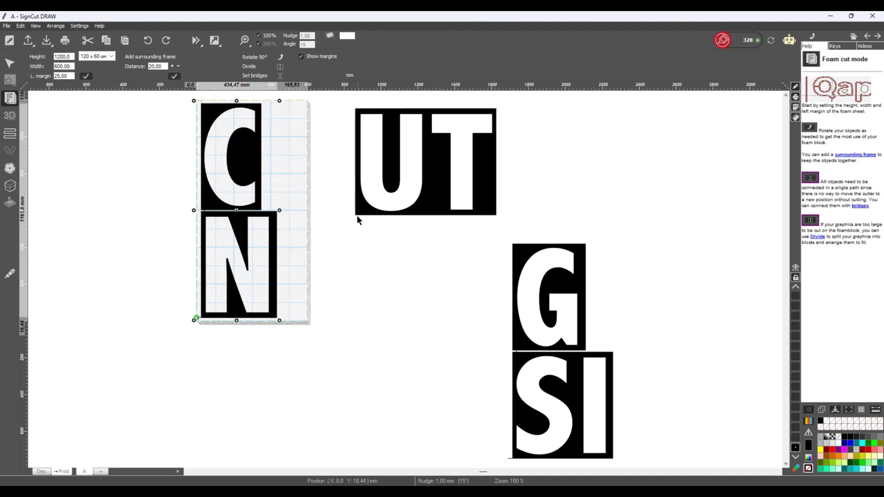
# Replace the finished C and N layout on the sheet with the UT block and divide that block between the U and T
pyautogui.moveTo(216, 135); pyautogui.dragTo(428, 269)
pyautogui.moveTo(425, 213); pyautogui.dragTo(272, 315)
pyautogui.click(280, 66)
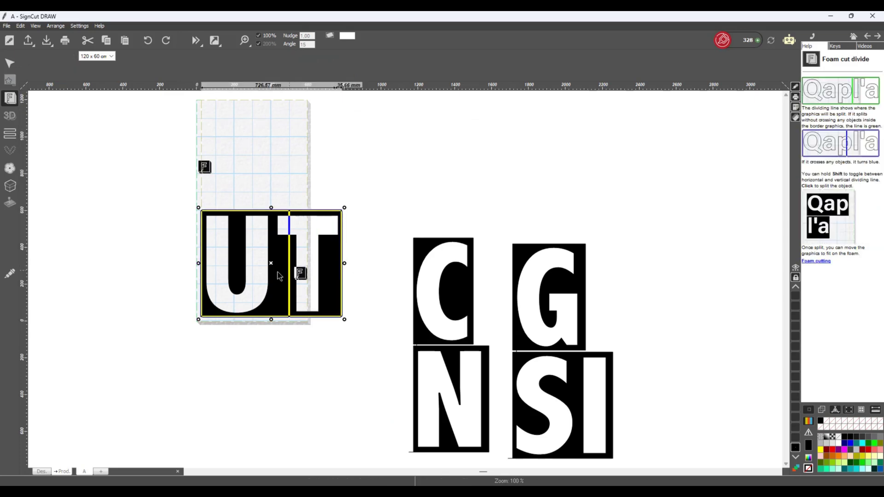
pyautogui.click(275, 273)
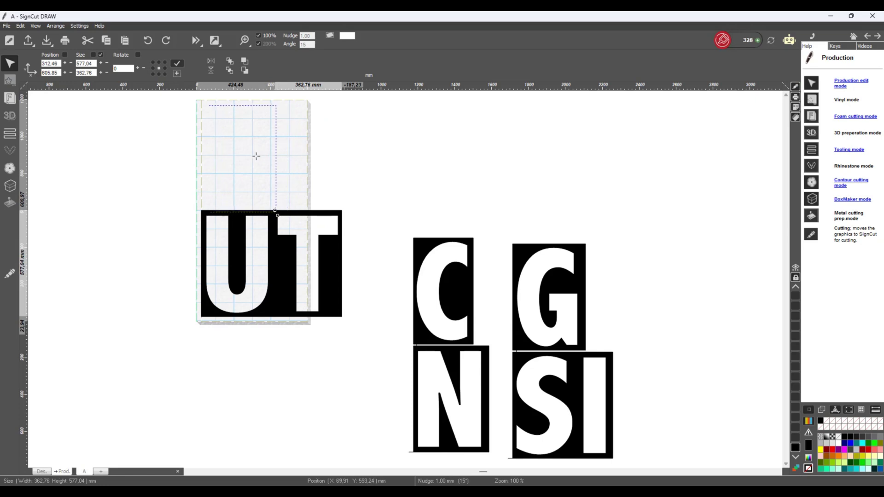
# Stack the T block directly above the U and join the combined blocks with automatic bridges 0.10 mm wide
pyautogui.click(281, 75)
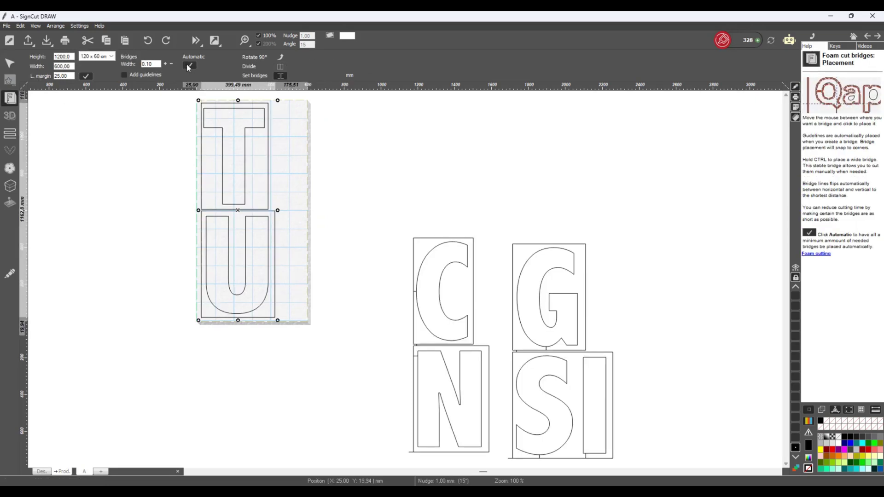
pyautogui.click(190, 66)
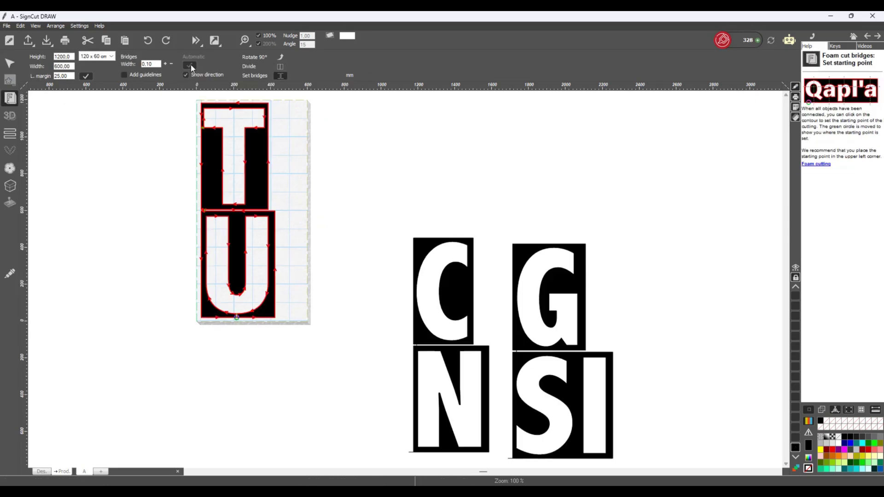
# Connect the lower-left corner of the U frame to the left sheet side and send the T and U layout for cutting
pyautogui.rightClick(201, 318)
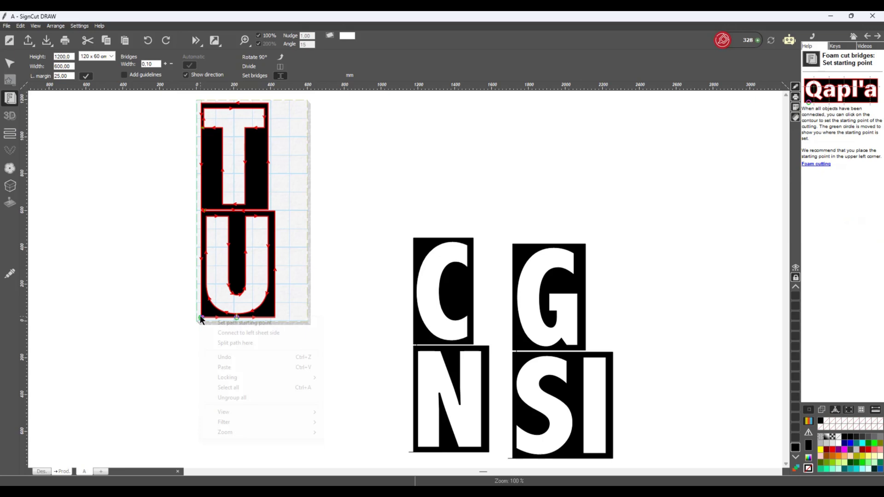
pyautogui.click(234, 333)
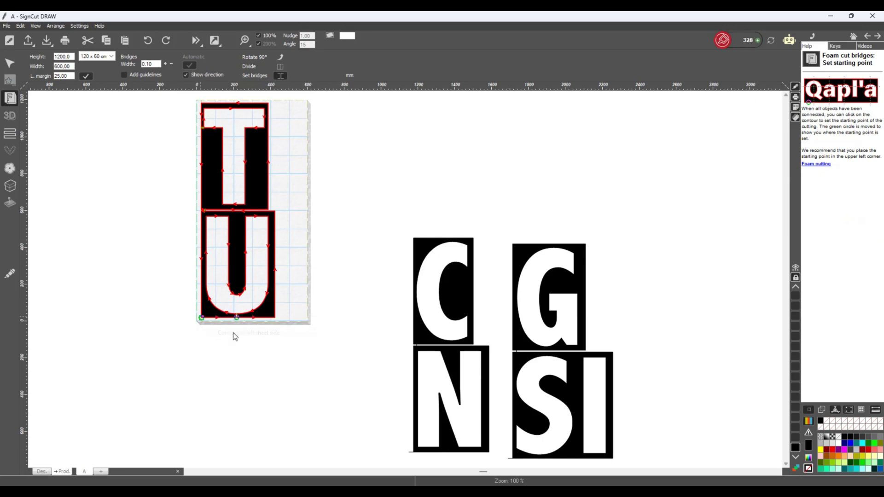
pyautogui.click(11, 275)
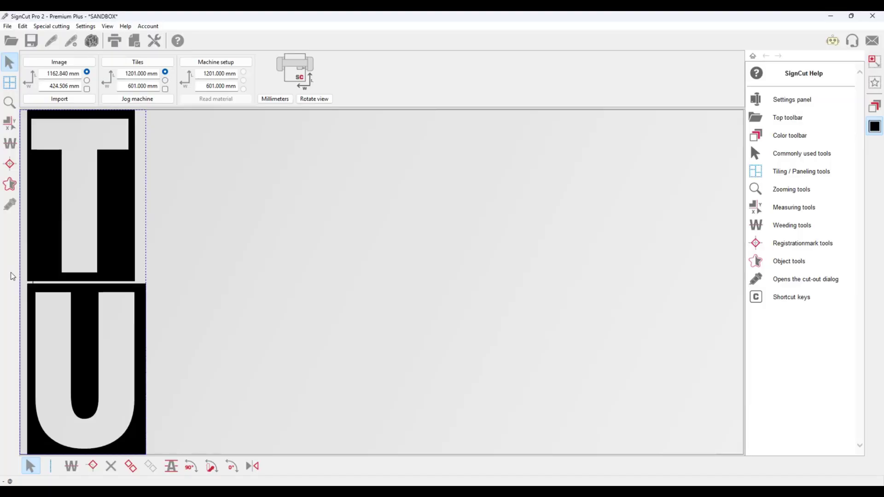